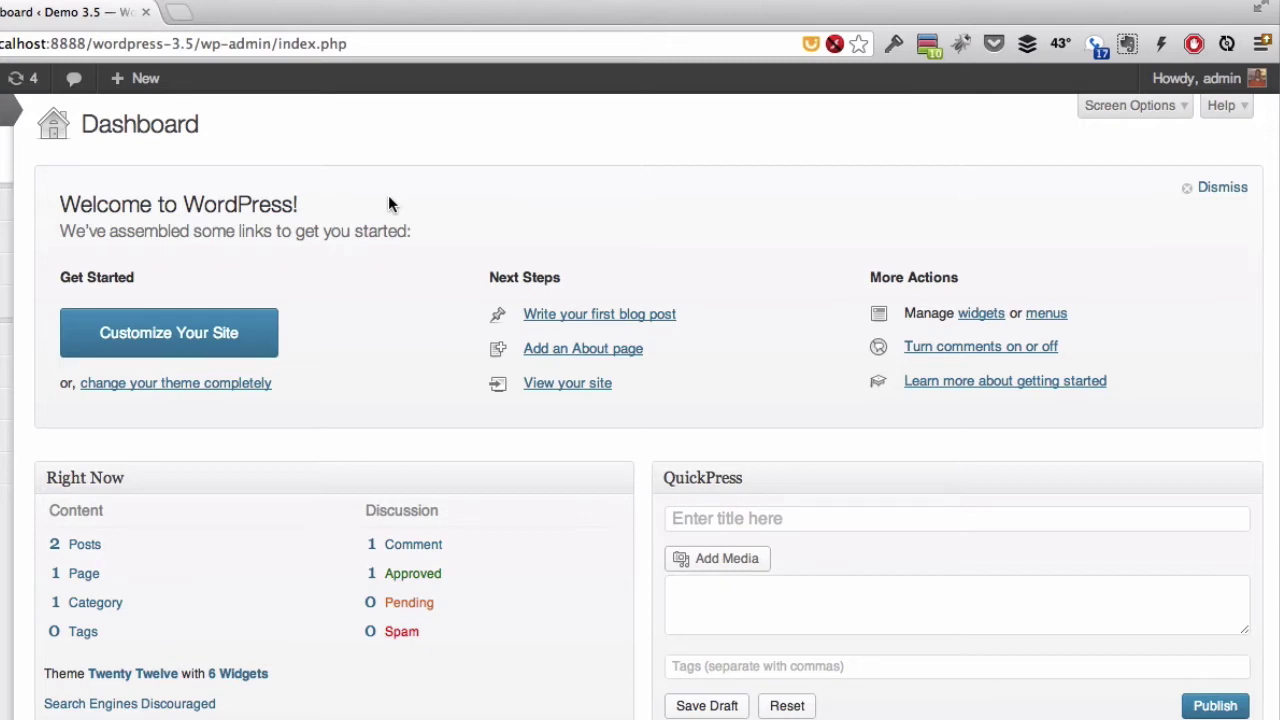
- Dismiss the Dashboard's Welcome section and restore it through the page's display options
click(1212, 190)
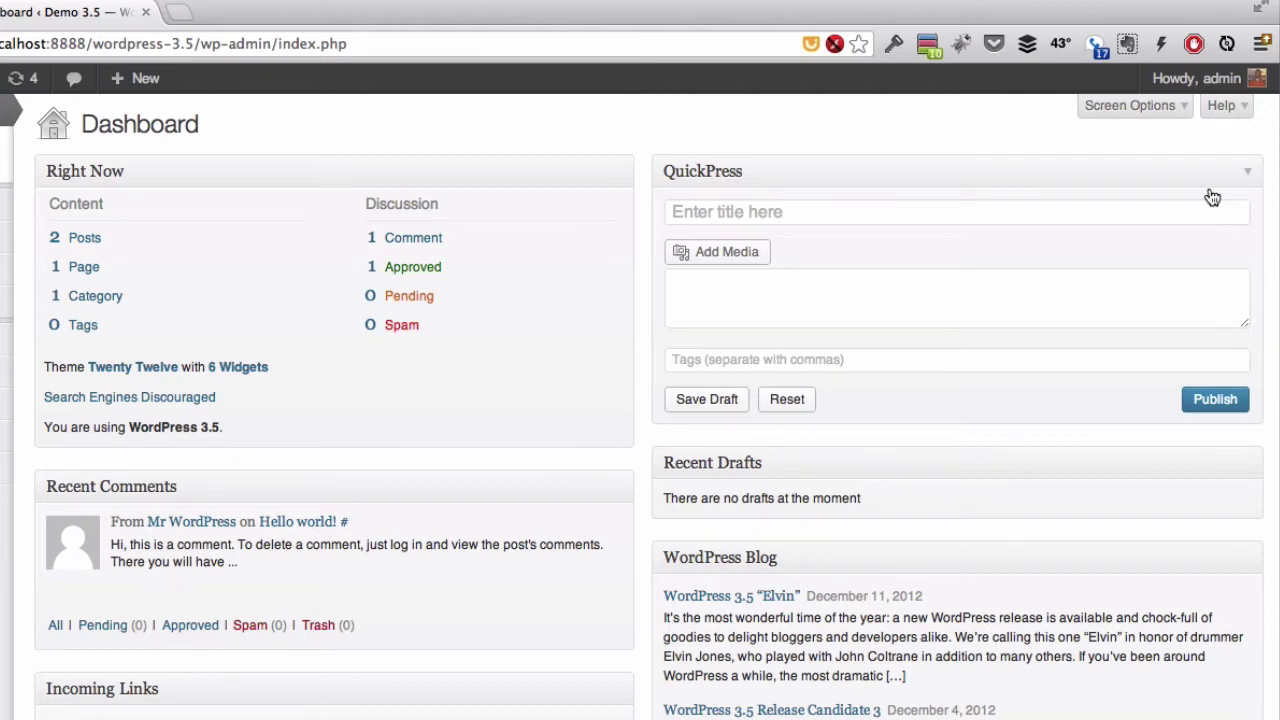
click(1155, 110)
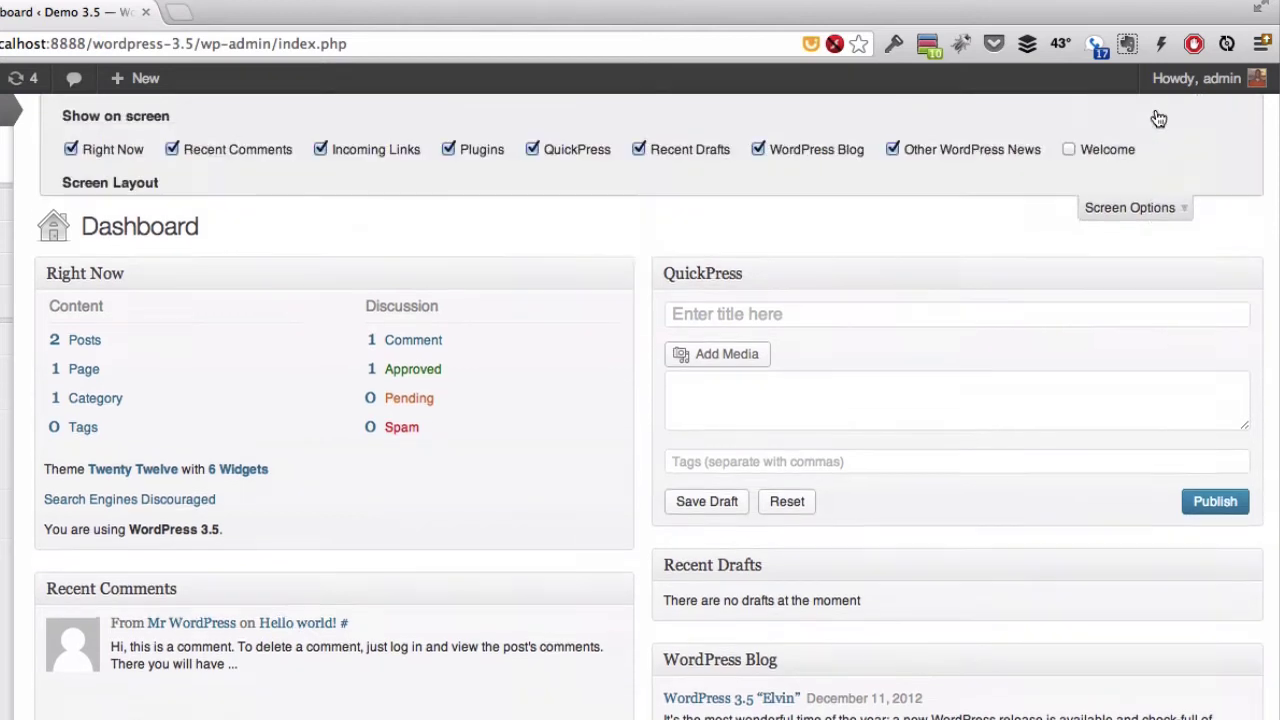
click(1068, 155)
click(1150, 261)
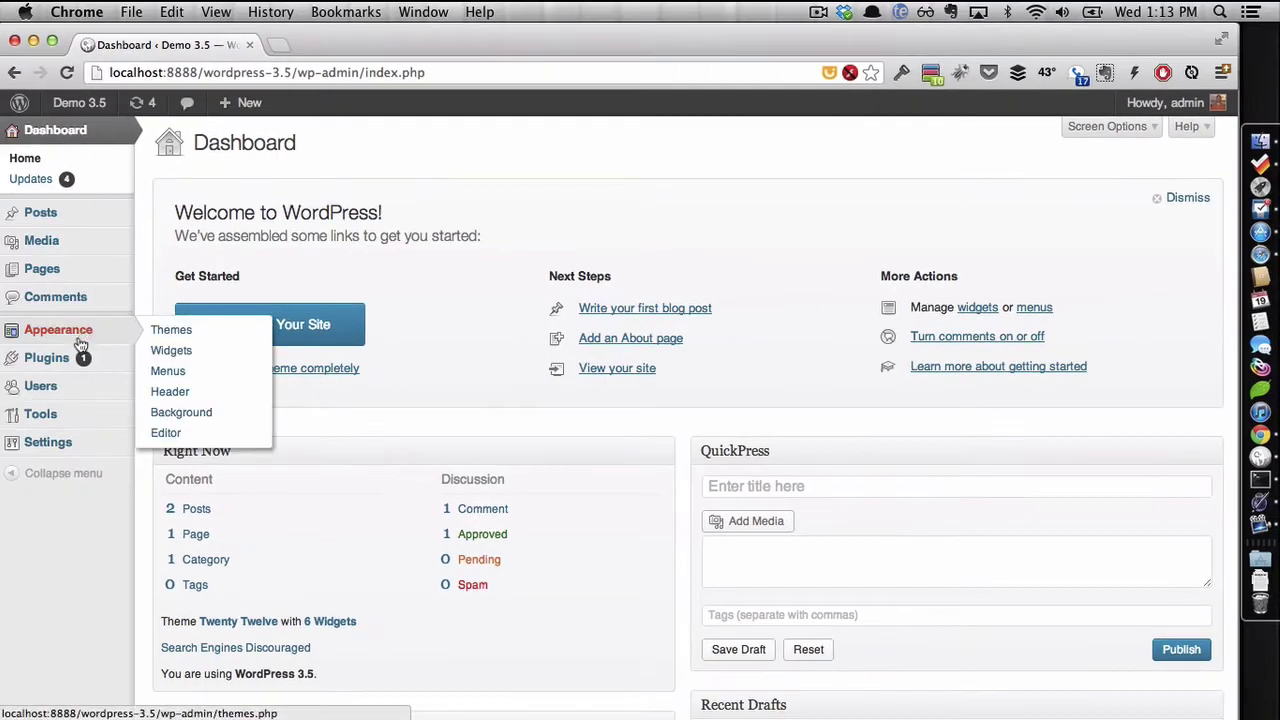
- Open the plugin installer and show its section for WordPress.org favorites
mouse_move(77, 357)
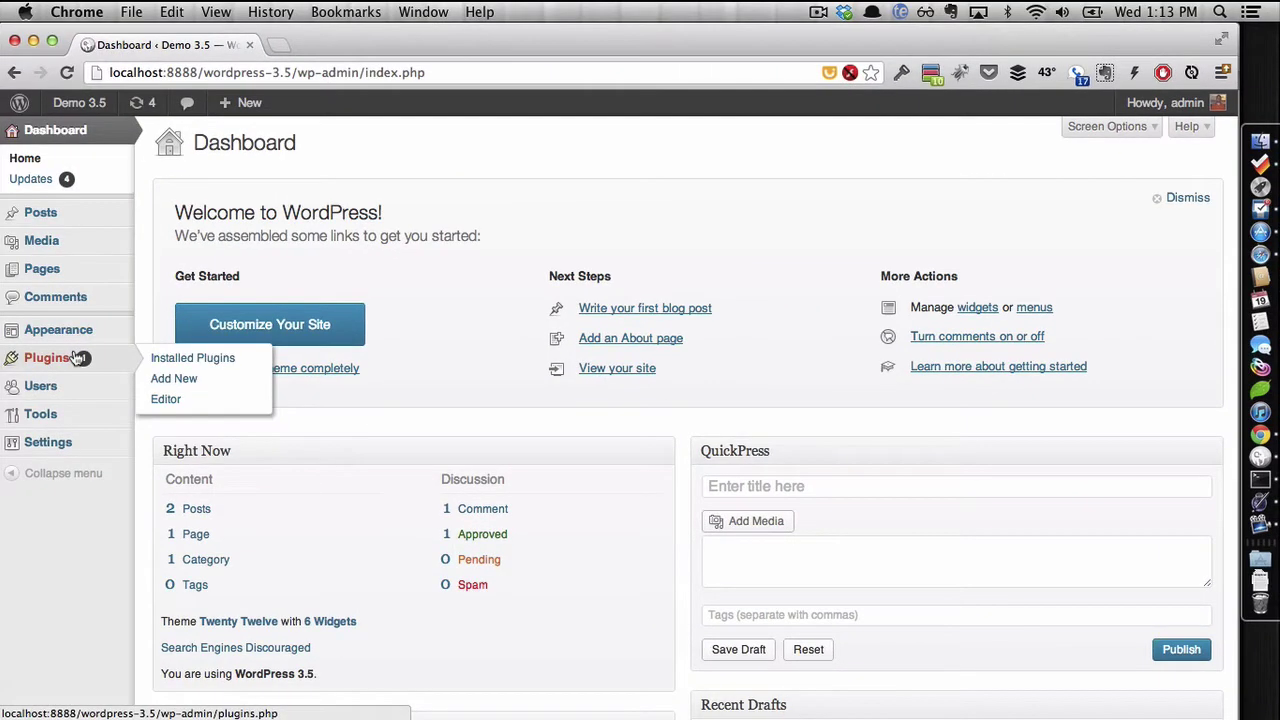
click(188, 360)
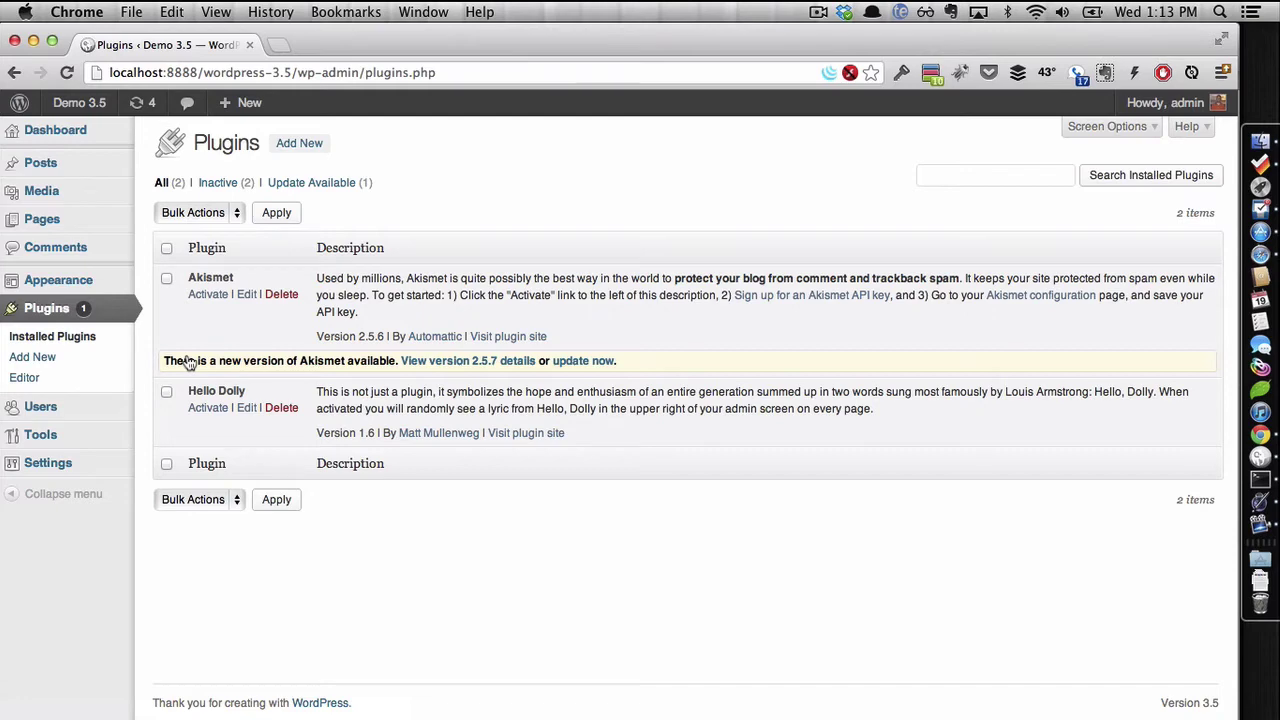
click(38, 367)
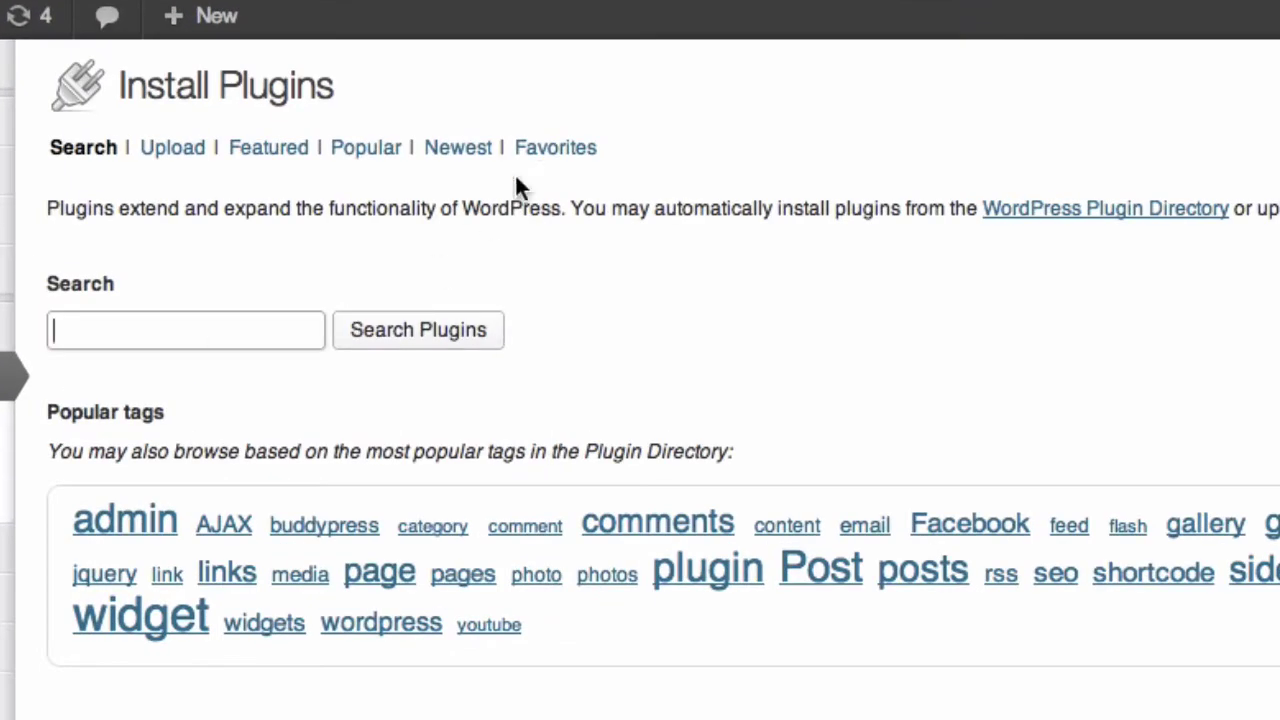
click(546, 152)
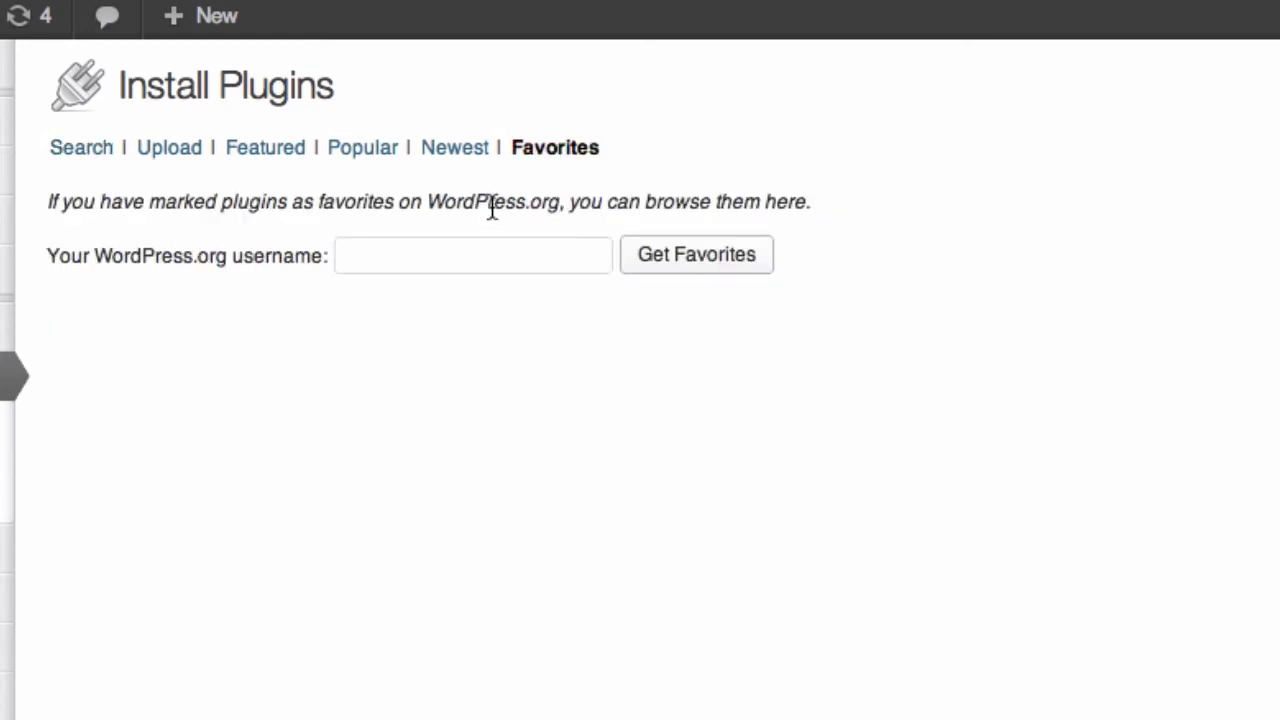
- Fill in the site owner's WordPress.org username and retrieve the favorite plugins of that account
click(449, 243)
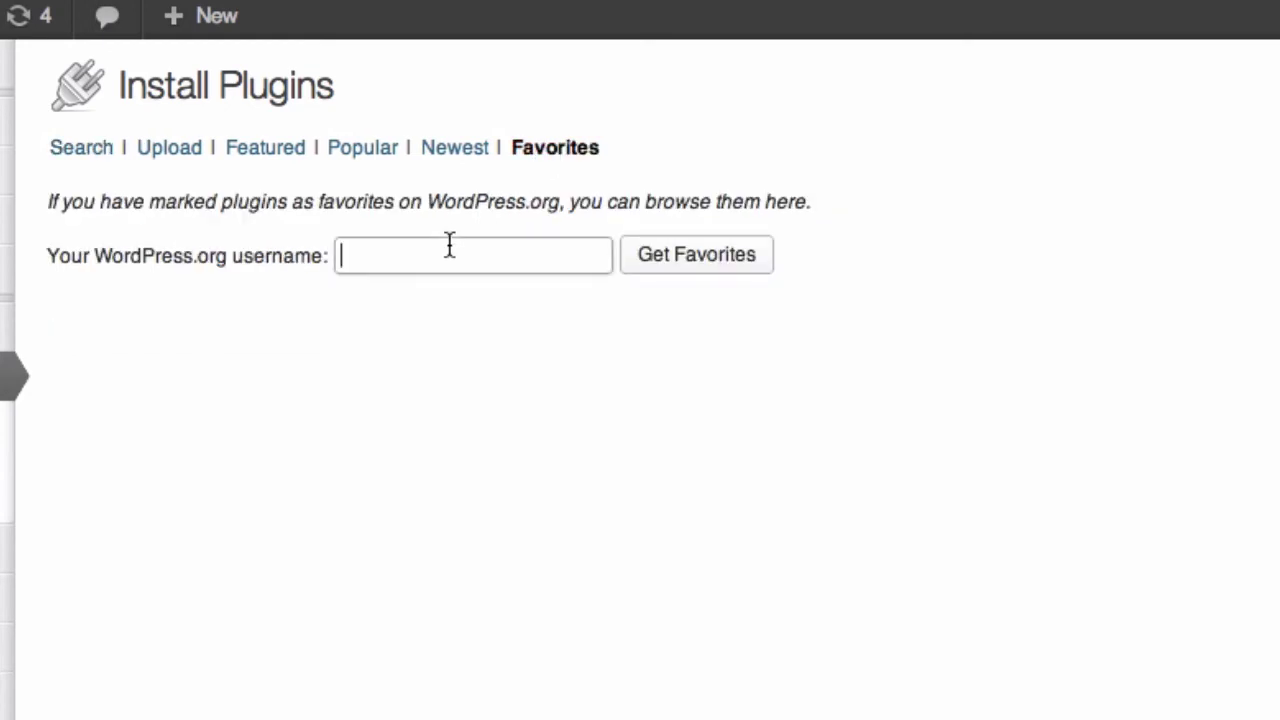
text(Dustin)
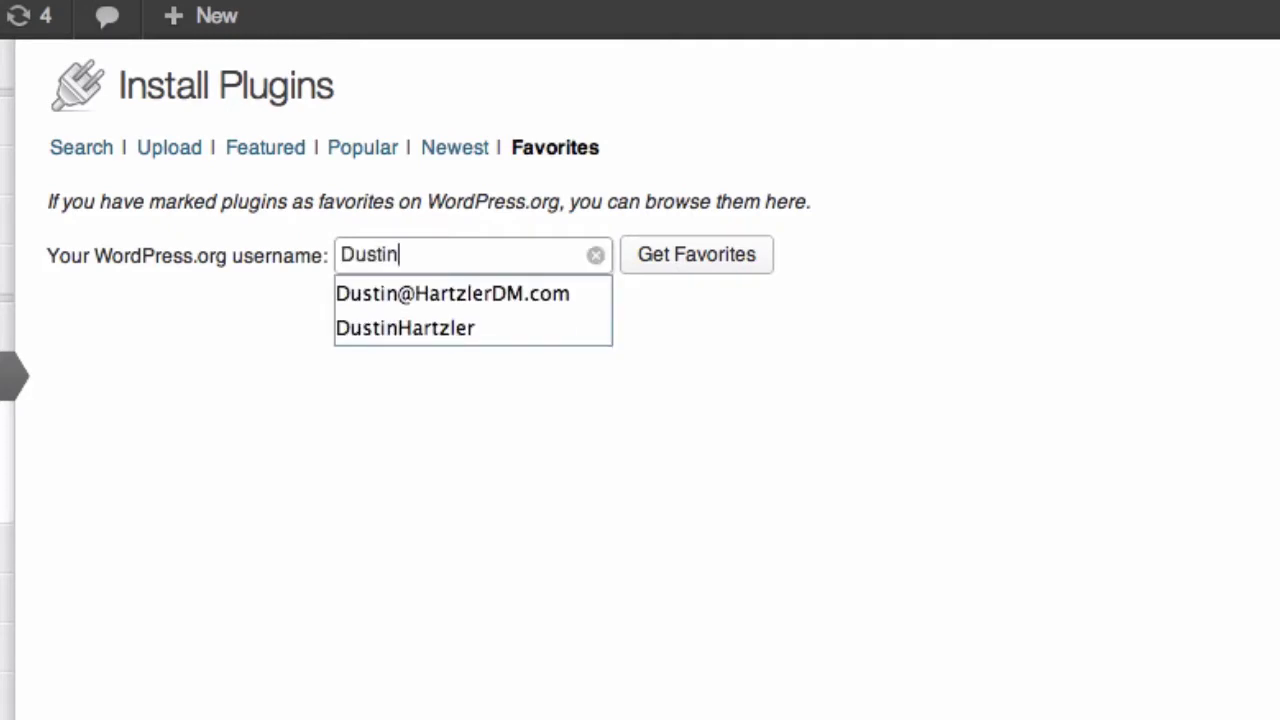
key(Down)
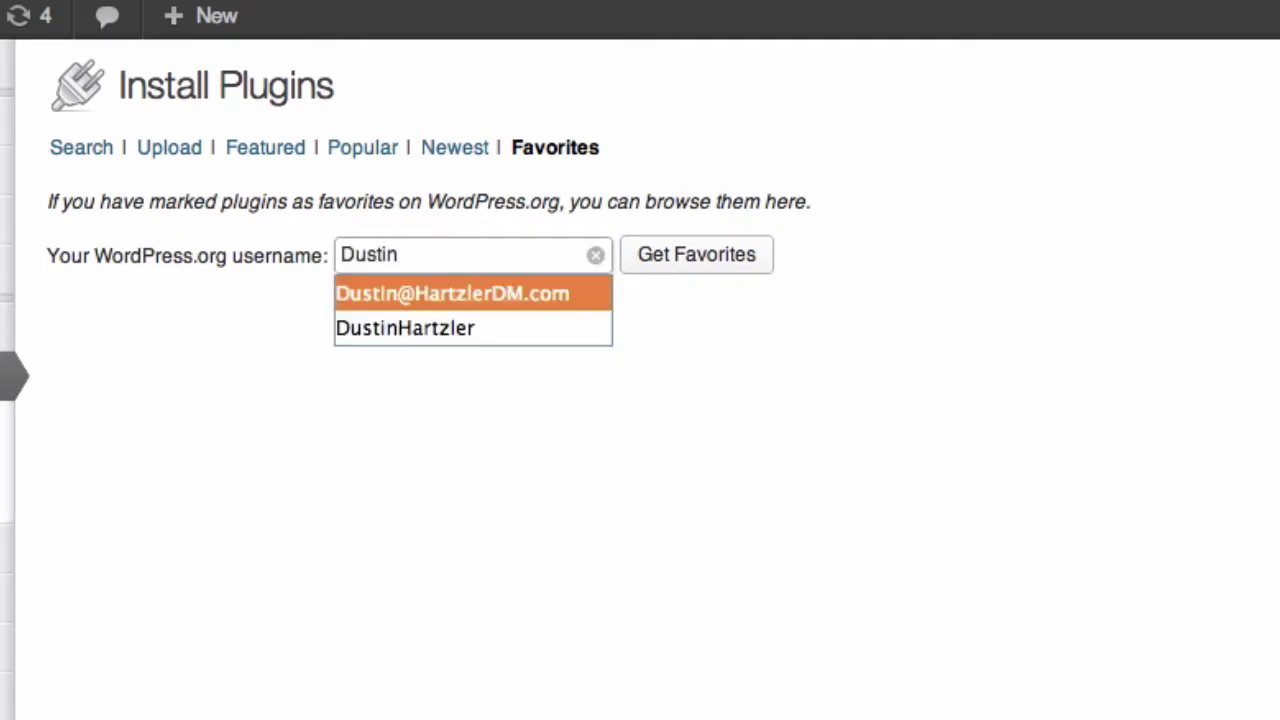
key(Down)
key(Return)
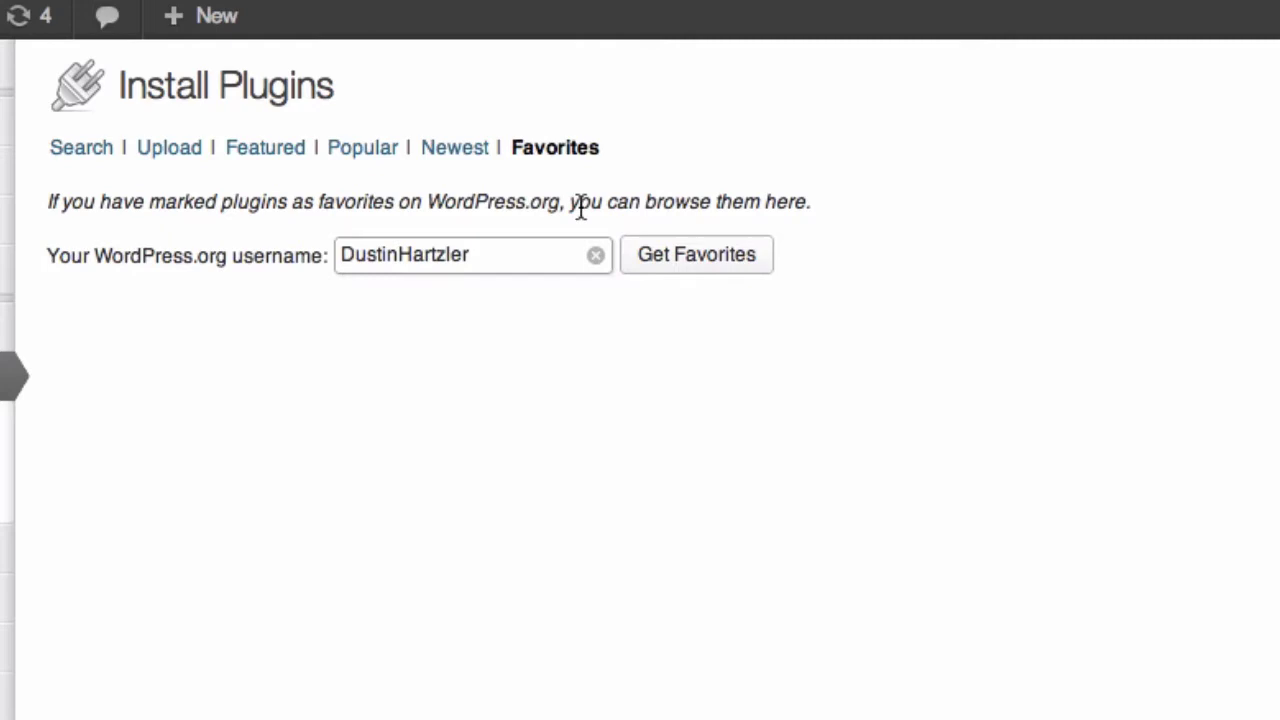
click(702, 264)
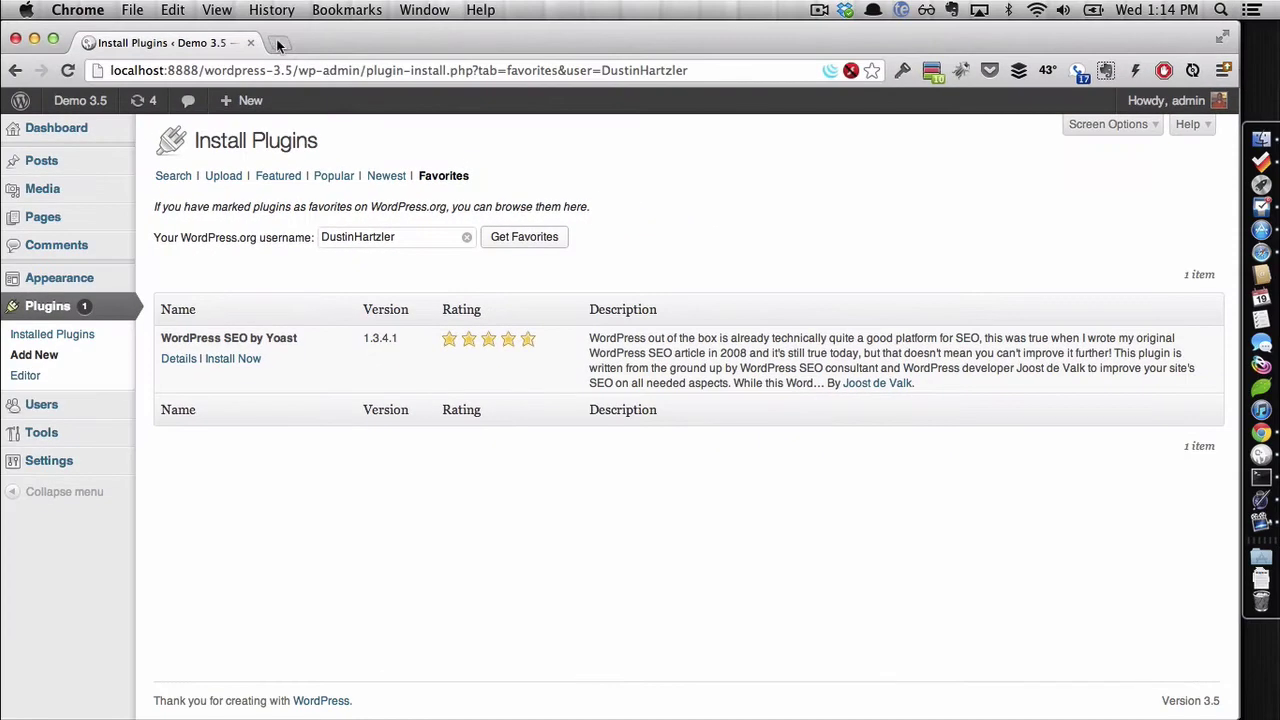
- Visit the WordPress.org website in a new browser tab and return to the favorites in the plugin installer
click(278, 43)
text(e)
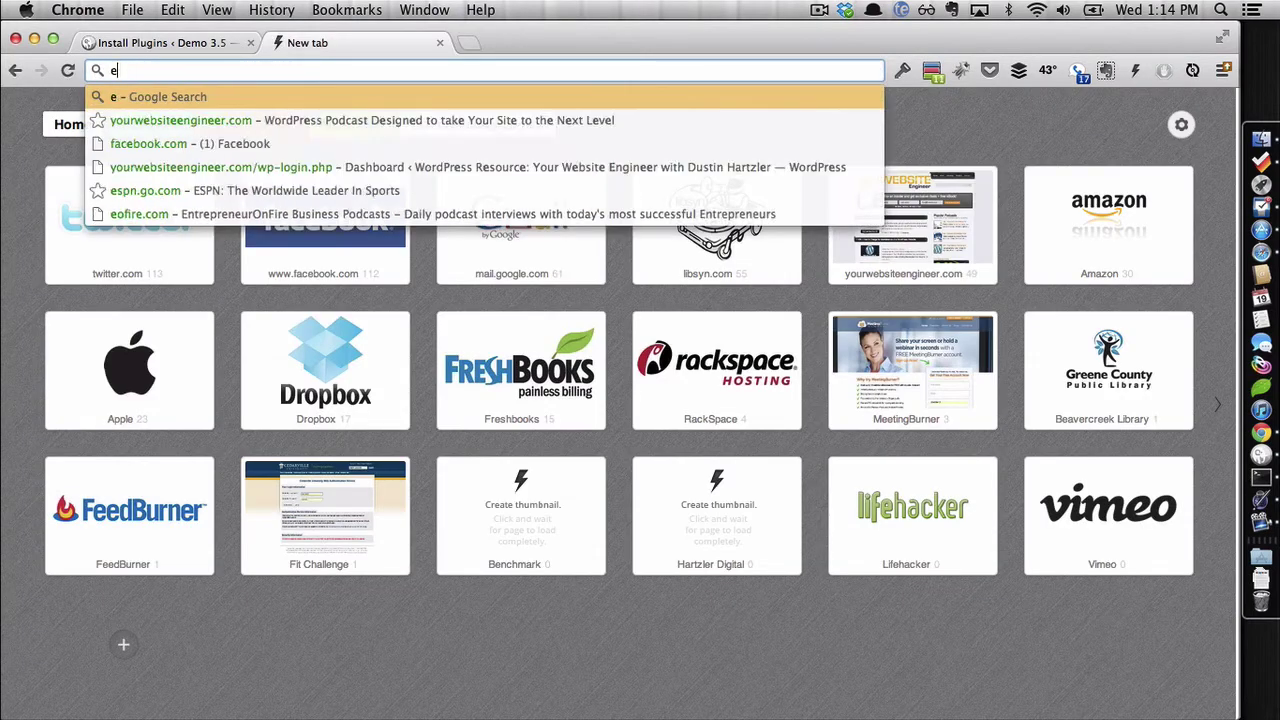
key(BackSpace)
text(wordp)
key(Return)
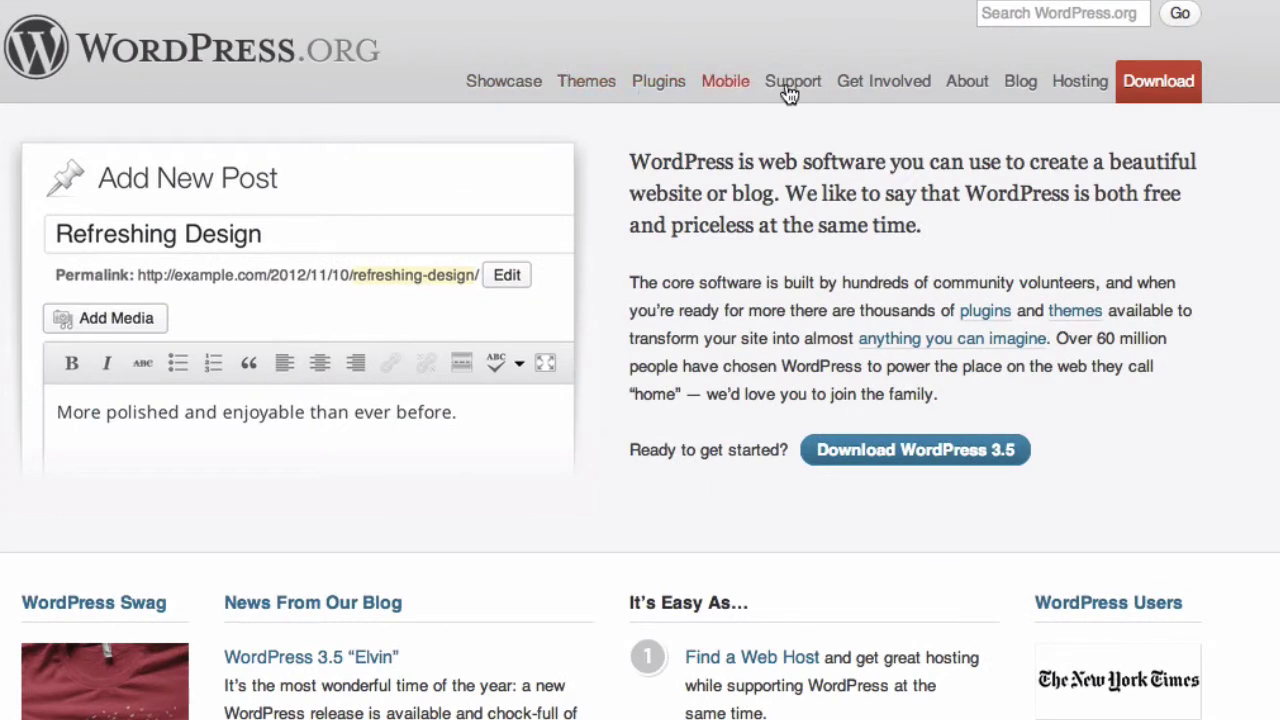
click(599, 86)
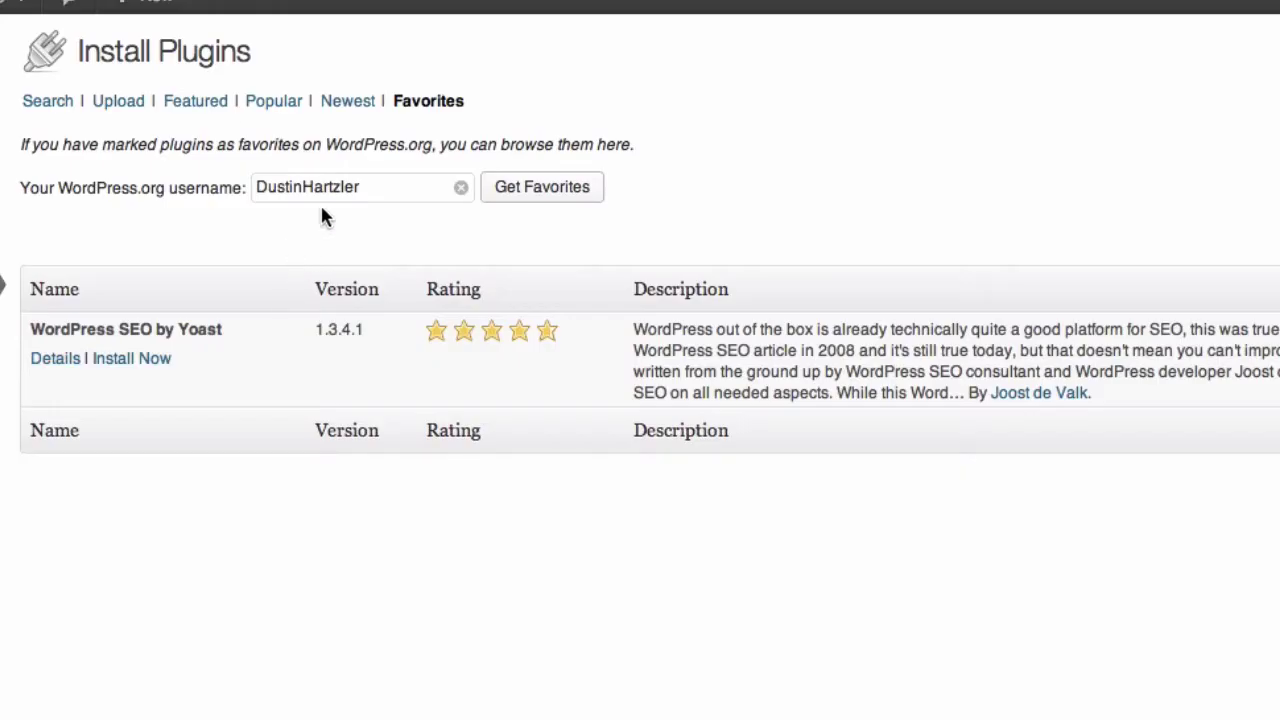
- Replace the WordPress.org username with another plugin author's username and retrieve that account's favorite plugins
drag(360, 187, 253, 189)
key(BackSpace)
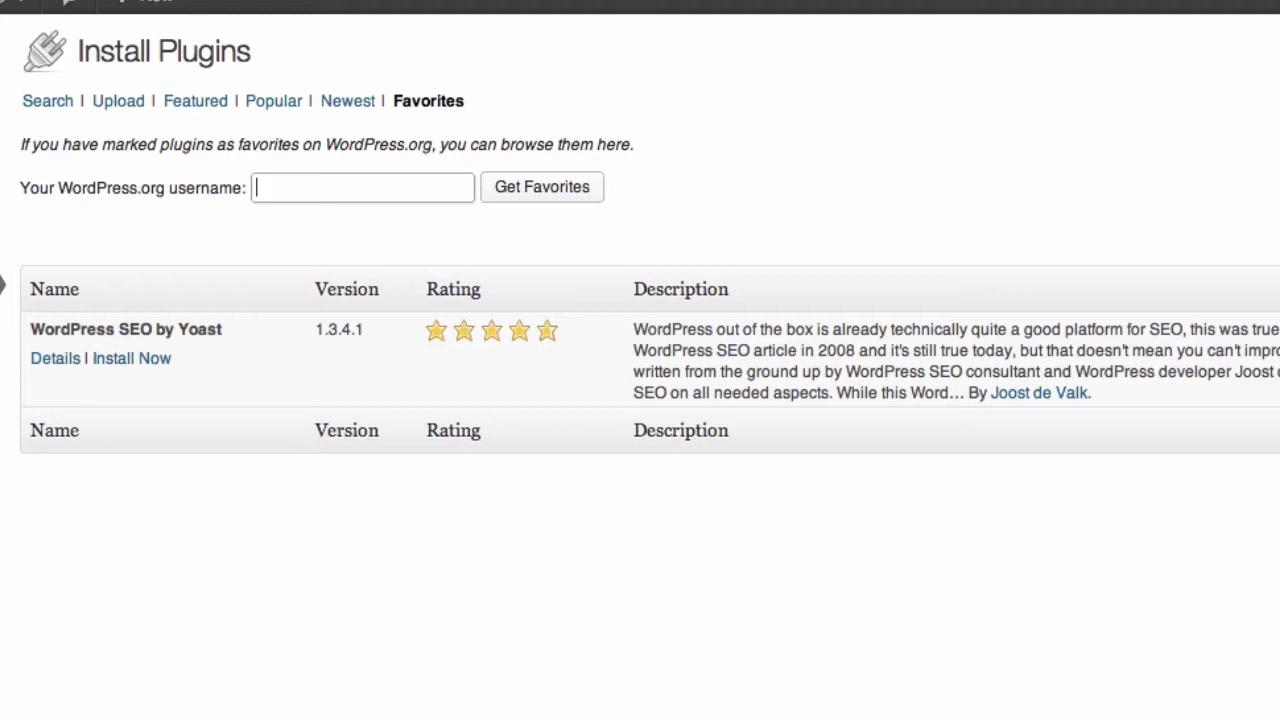
text(ryan)
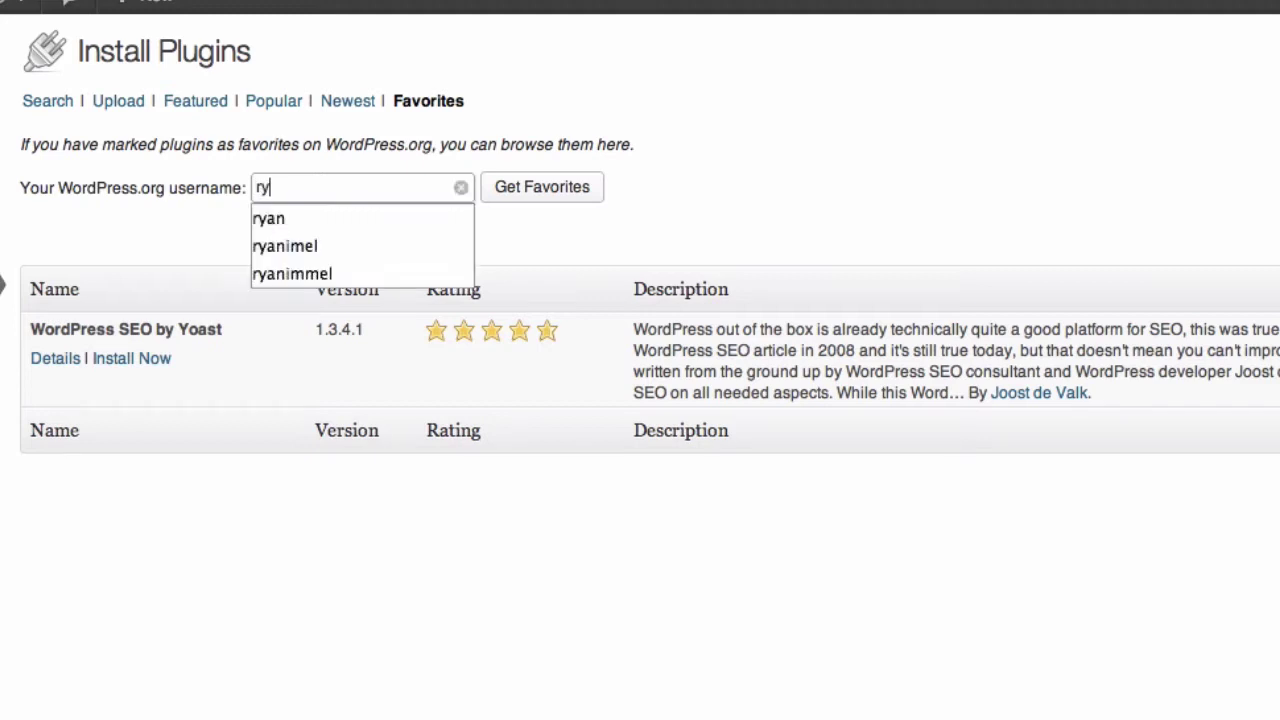
key(Down)
key(Down)
key(Down)
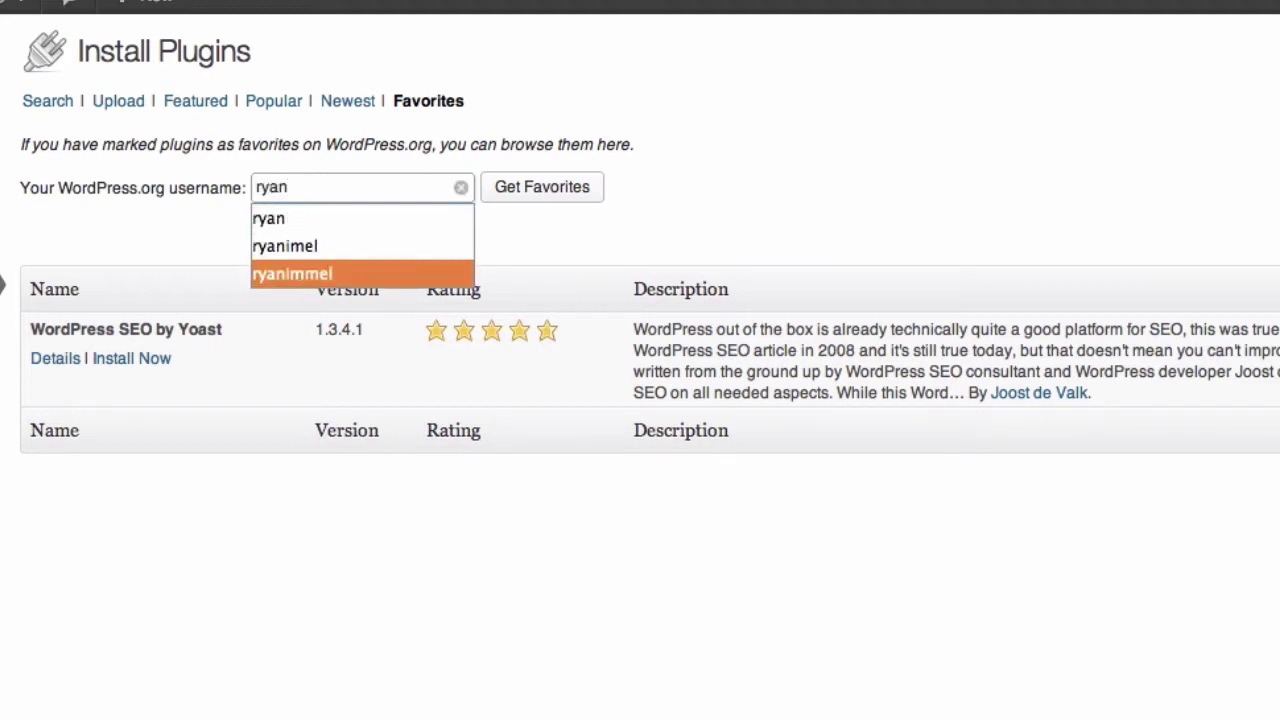
key(Up)
key(Return)
click(537, 207)
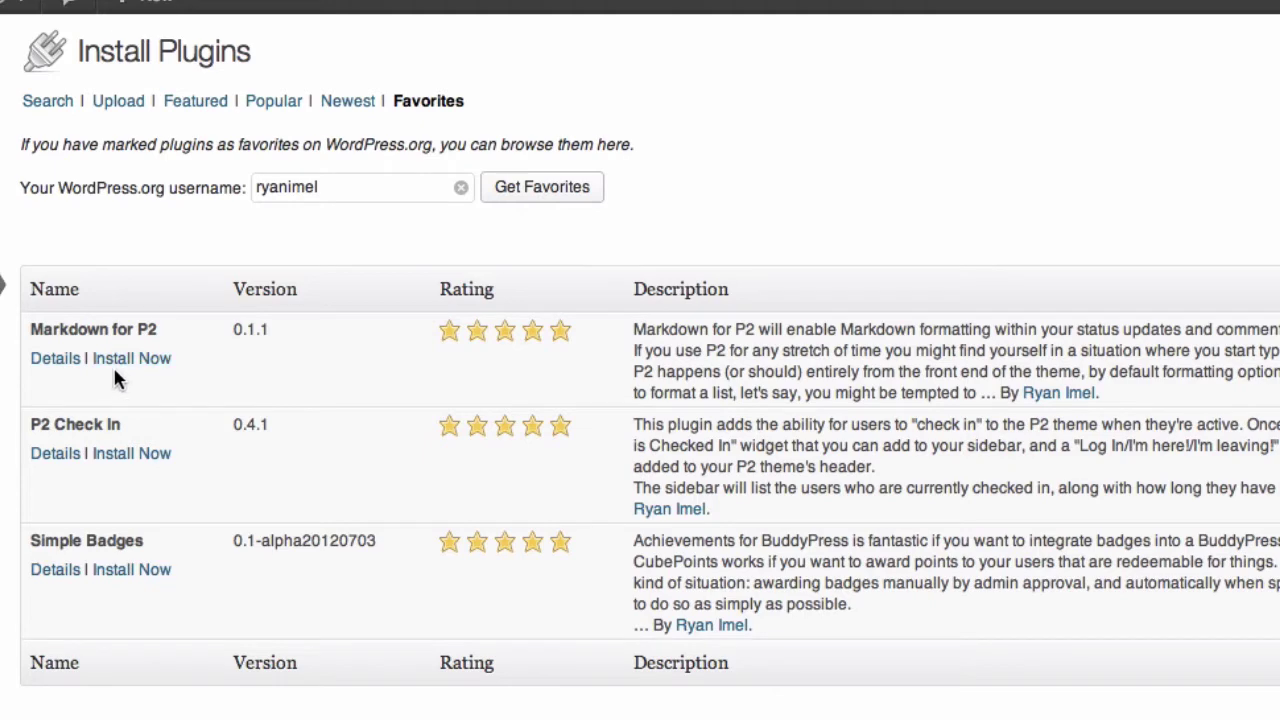
- Install the Simple Badges plugin from the favorites list and activate it
click(127, 566)
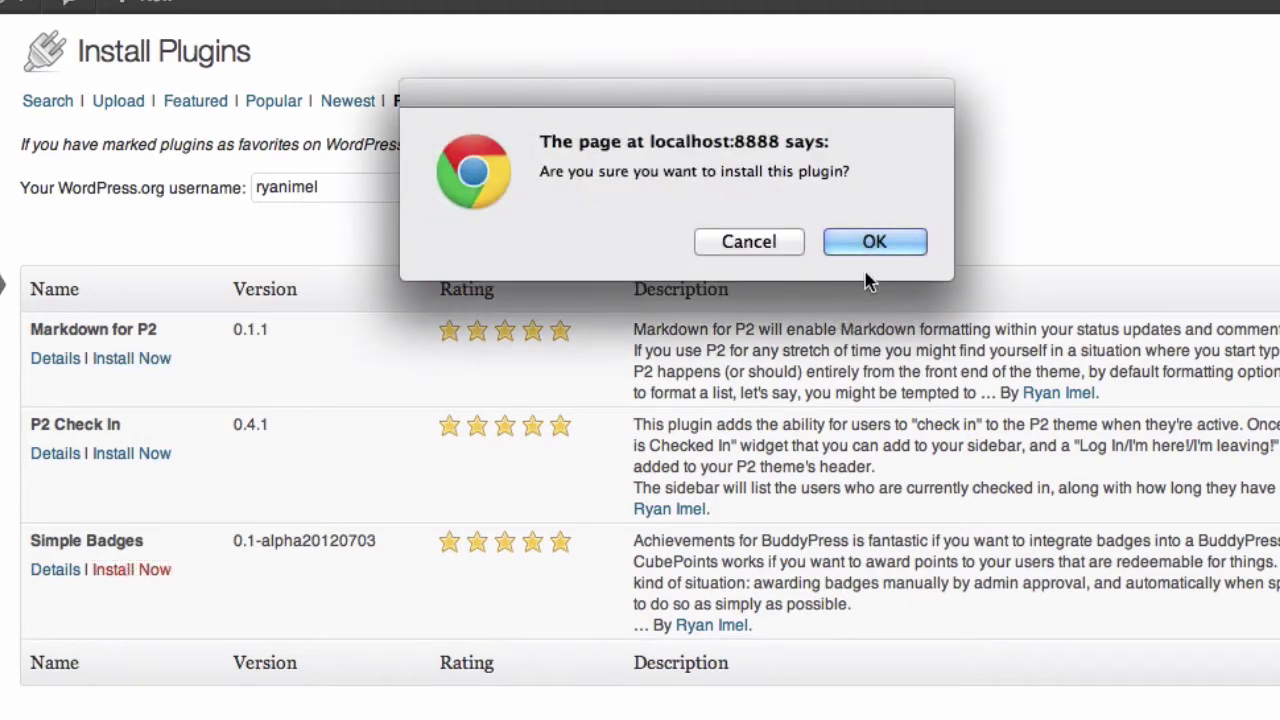
click(862, 244)
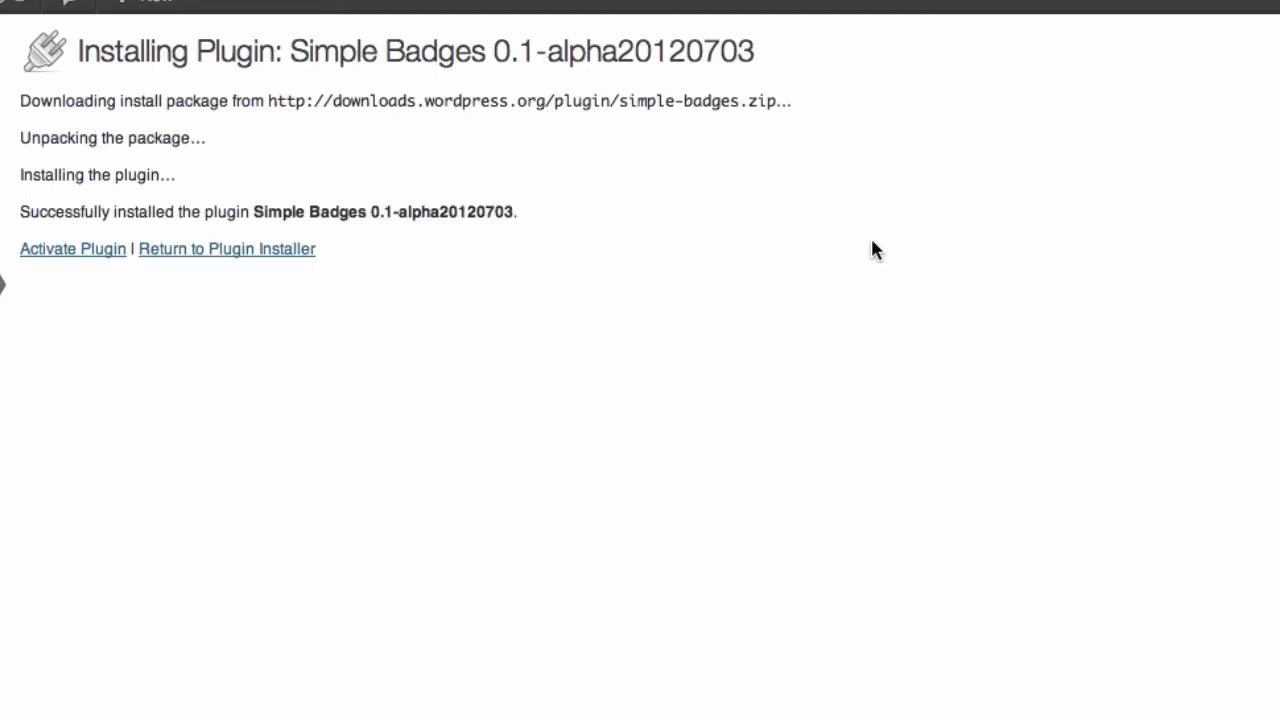
click(110, 250)
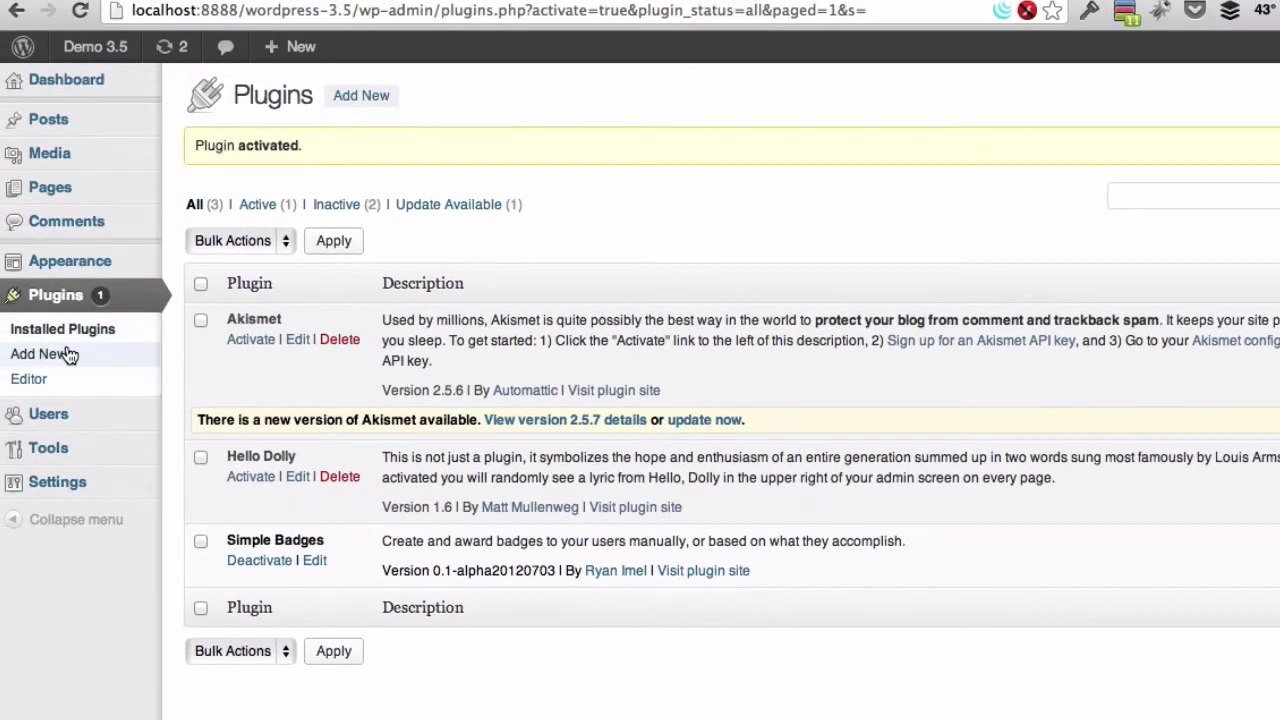
- Return to the favorite plugins in the plugin installer to check the list again
click(35, 353)
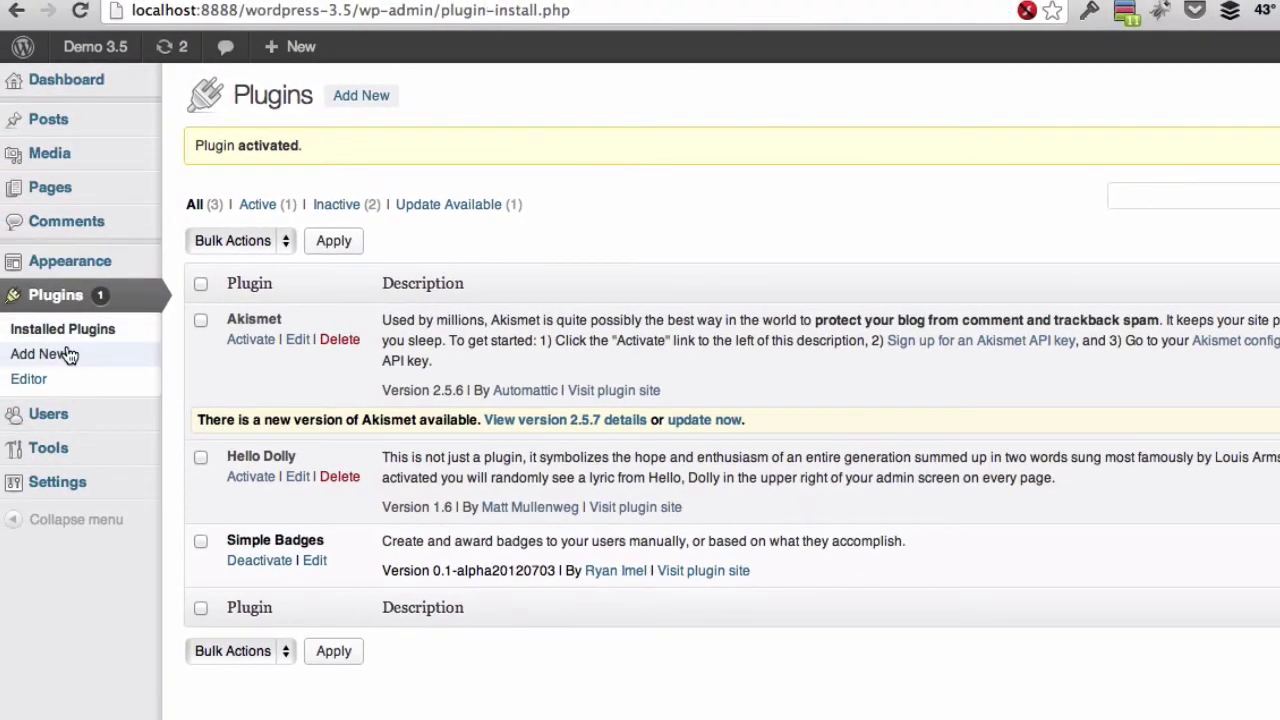
click(533, 140)
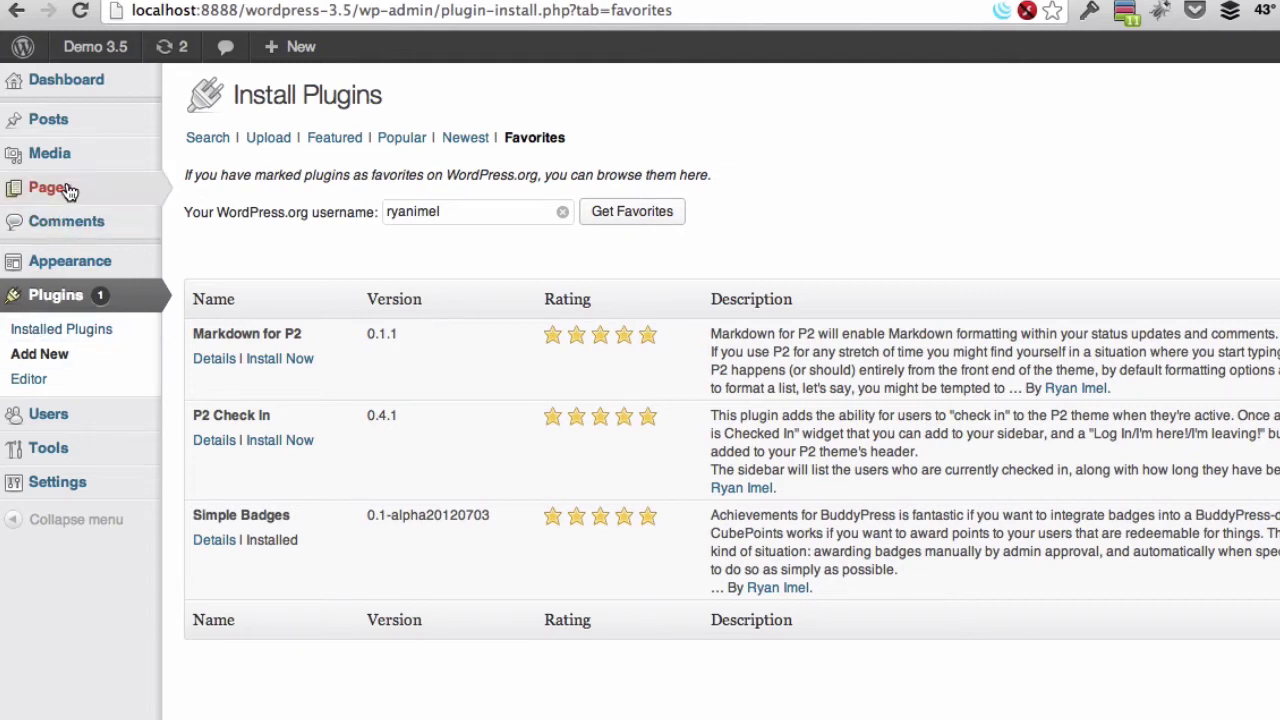
- View the Media Library and open the page for uploading new media
mouse_move(70, 163)
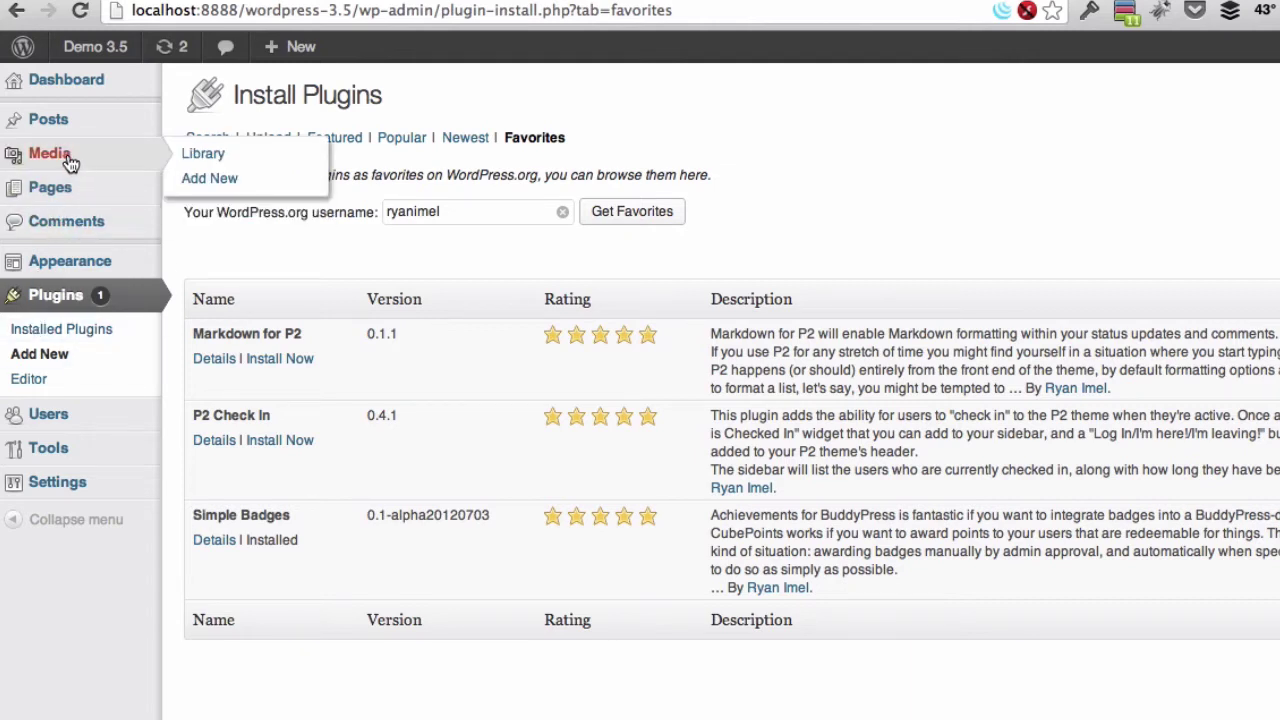
click(228, 158)
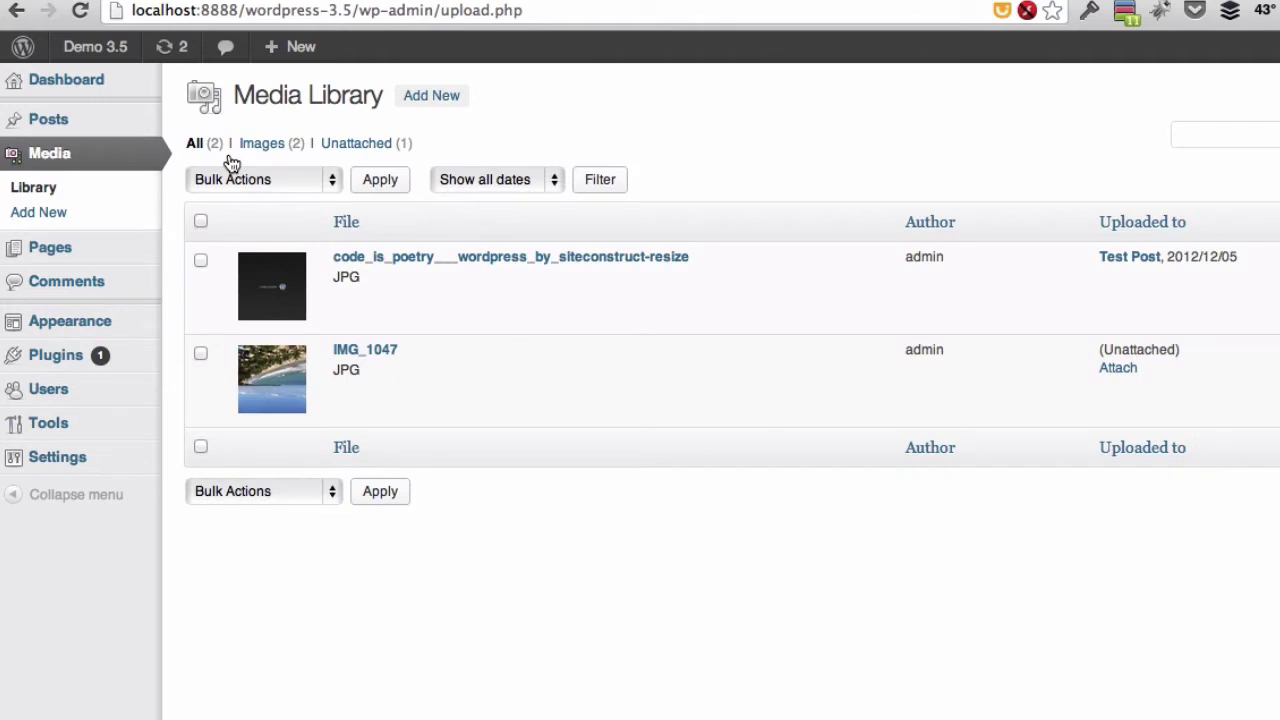
click(430, 100)
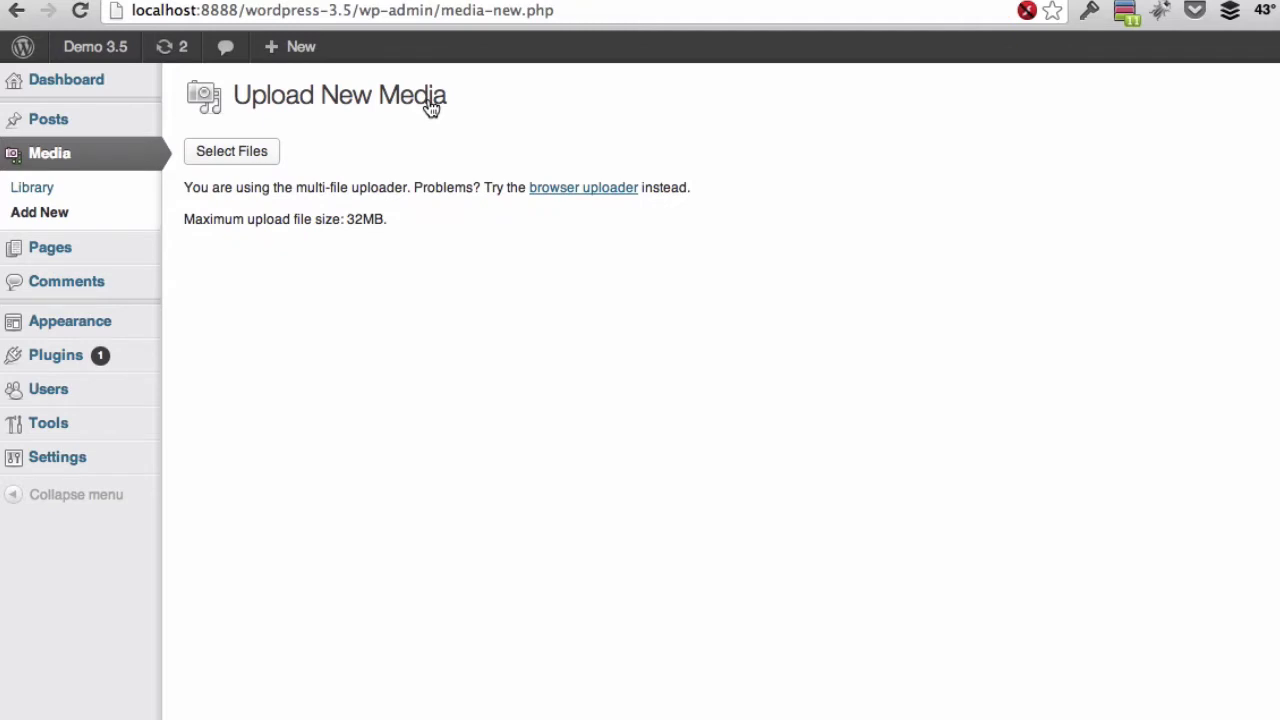
- Insert a new gallery of the code_is_poetry and IMG_1047 images into Test Post, and update the post
click(82, 134)
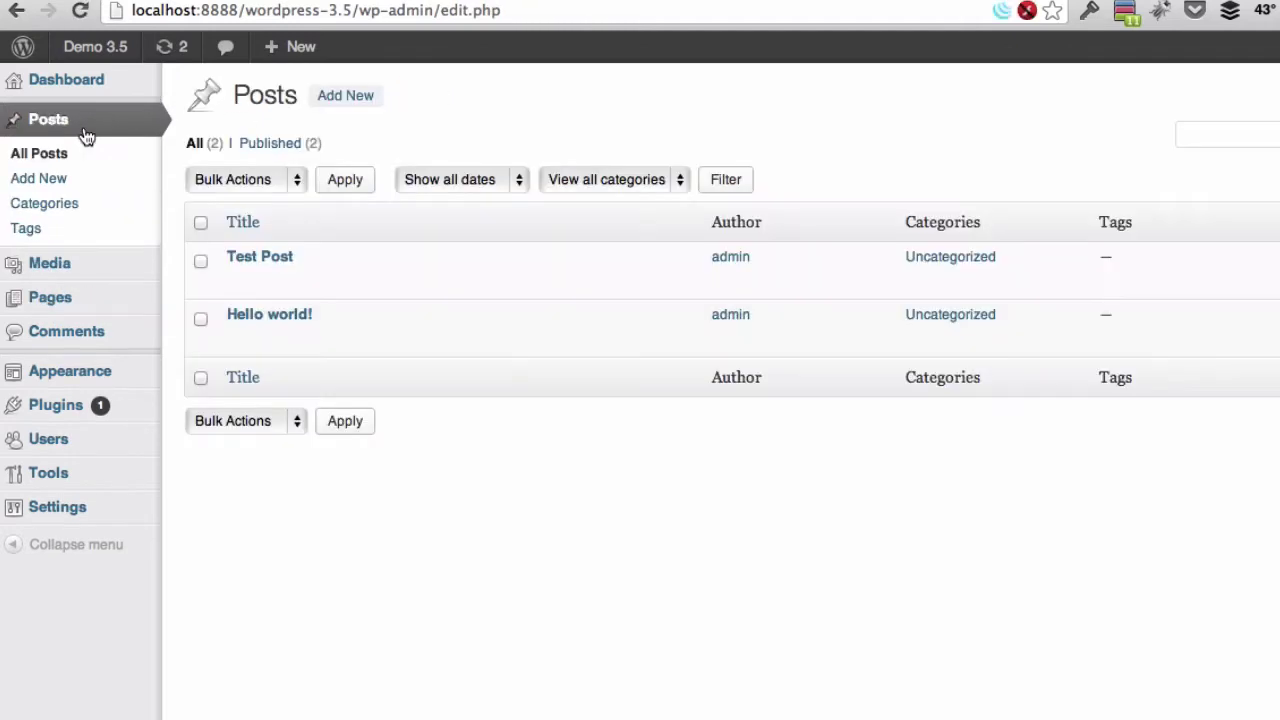
click(236, 279)
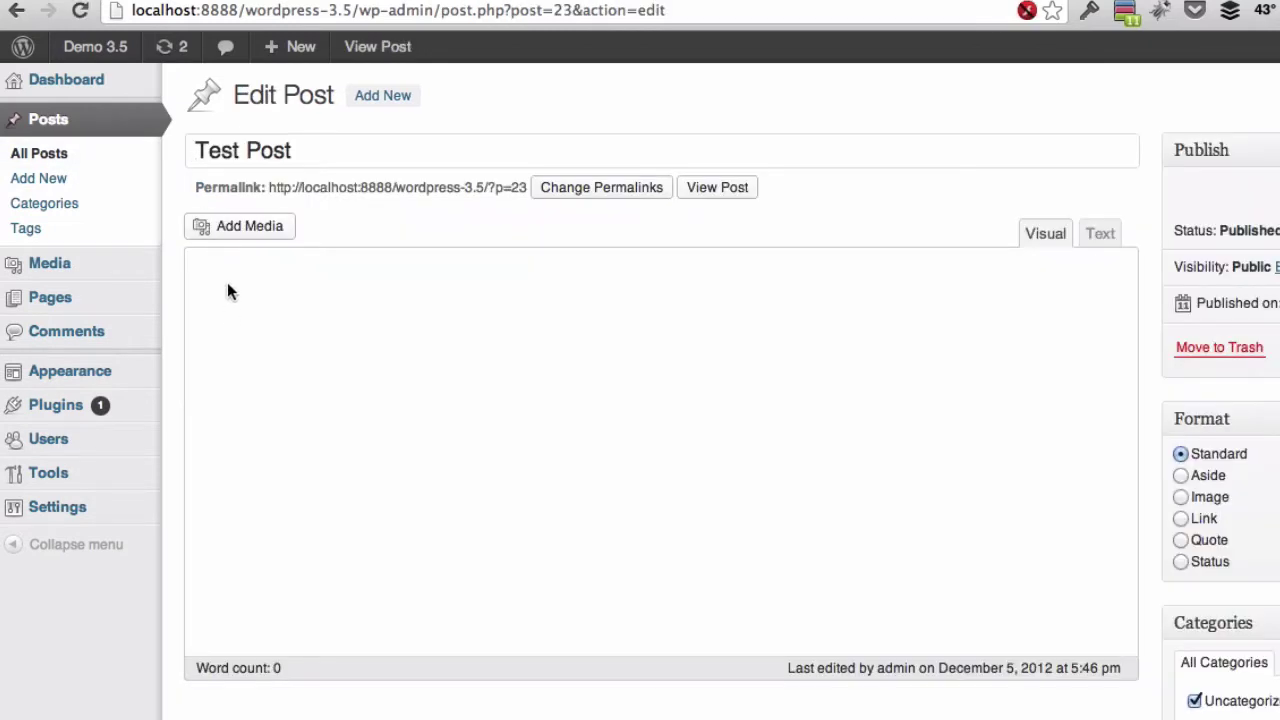
click(234, 230)
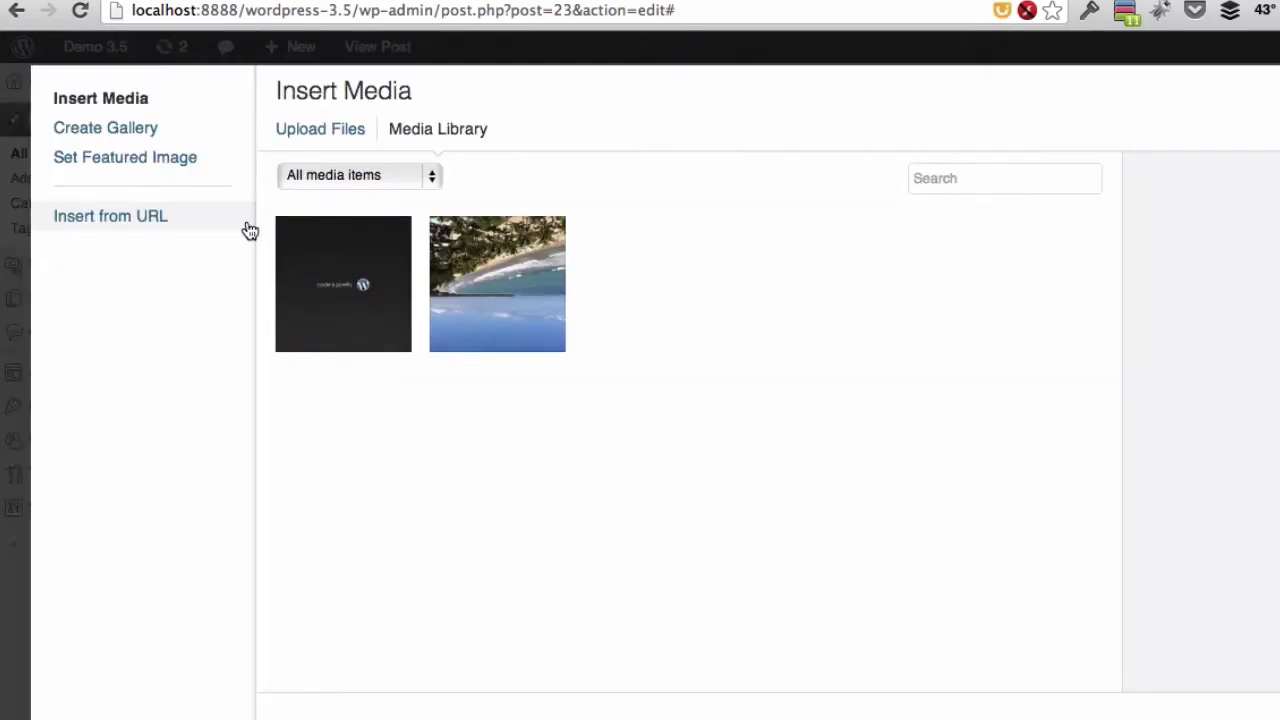
click(142, 132)
click(361, 312)
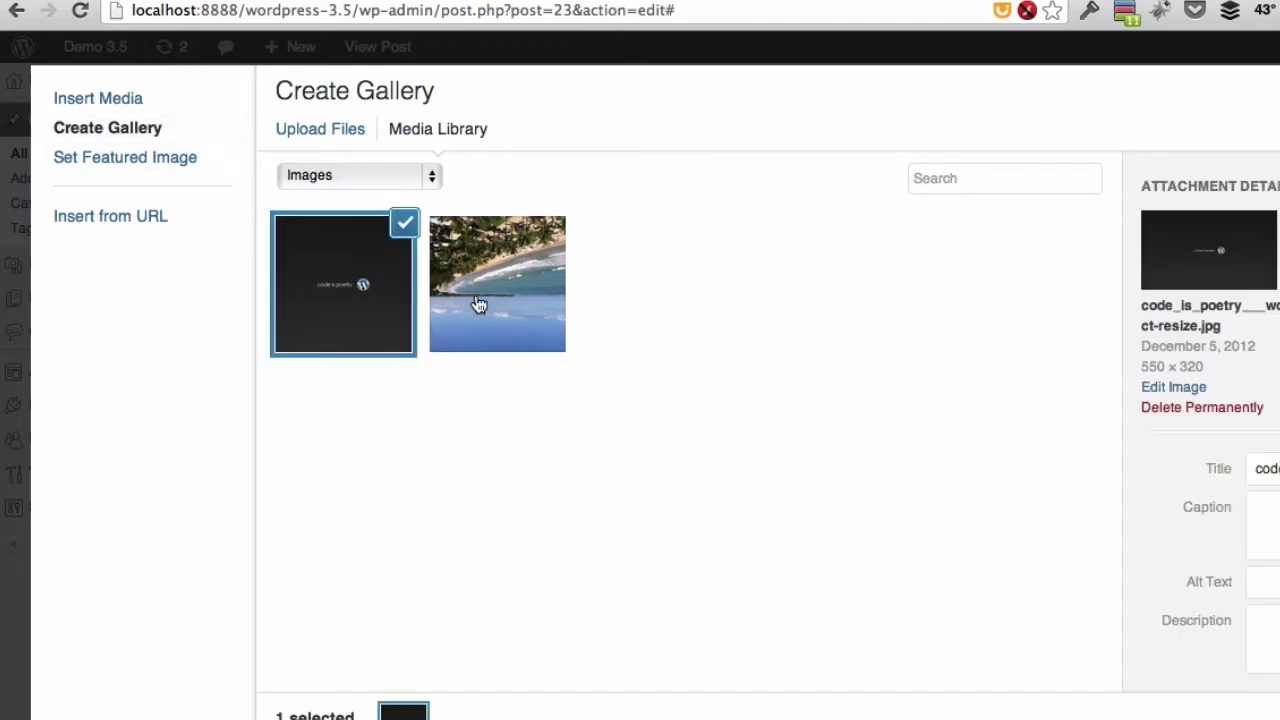
click(495, 299)
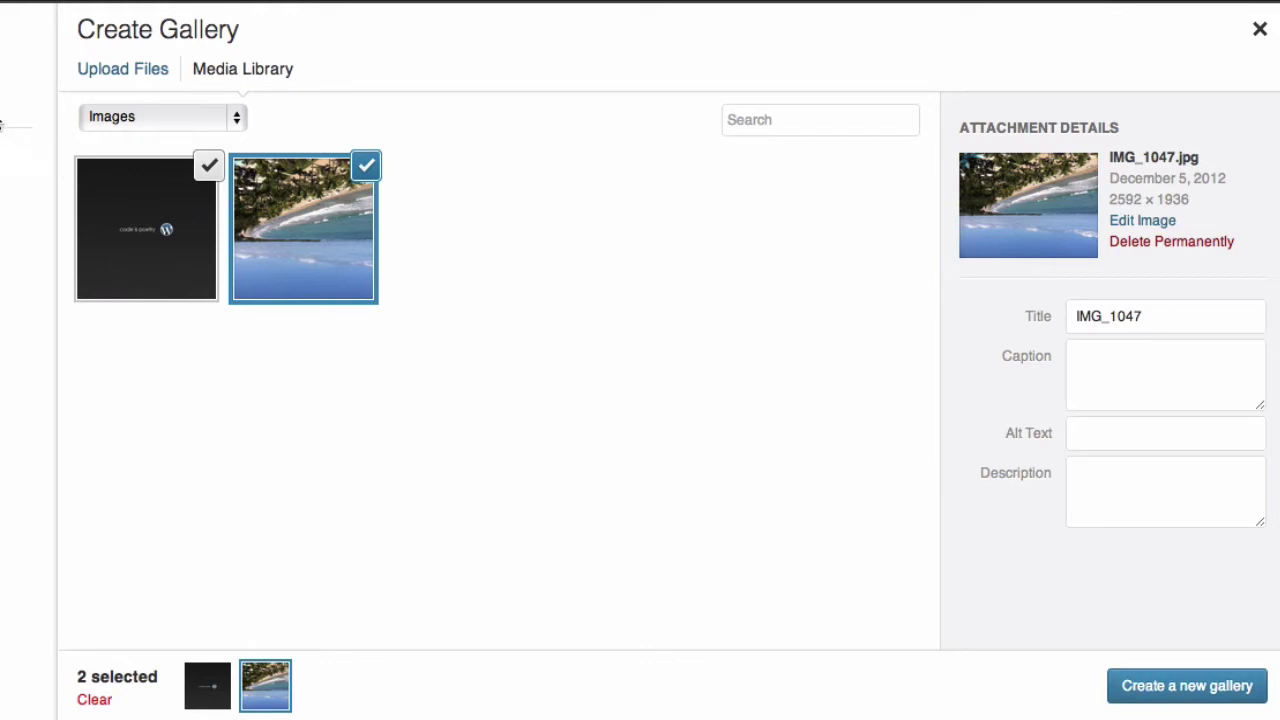
click(1148, 685)
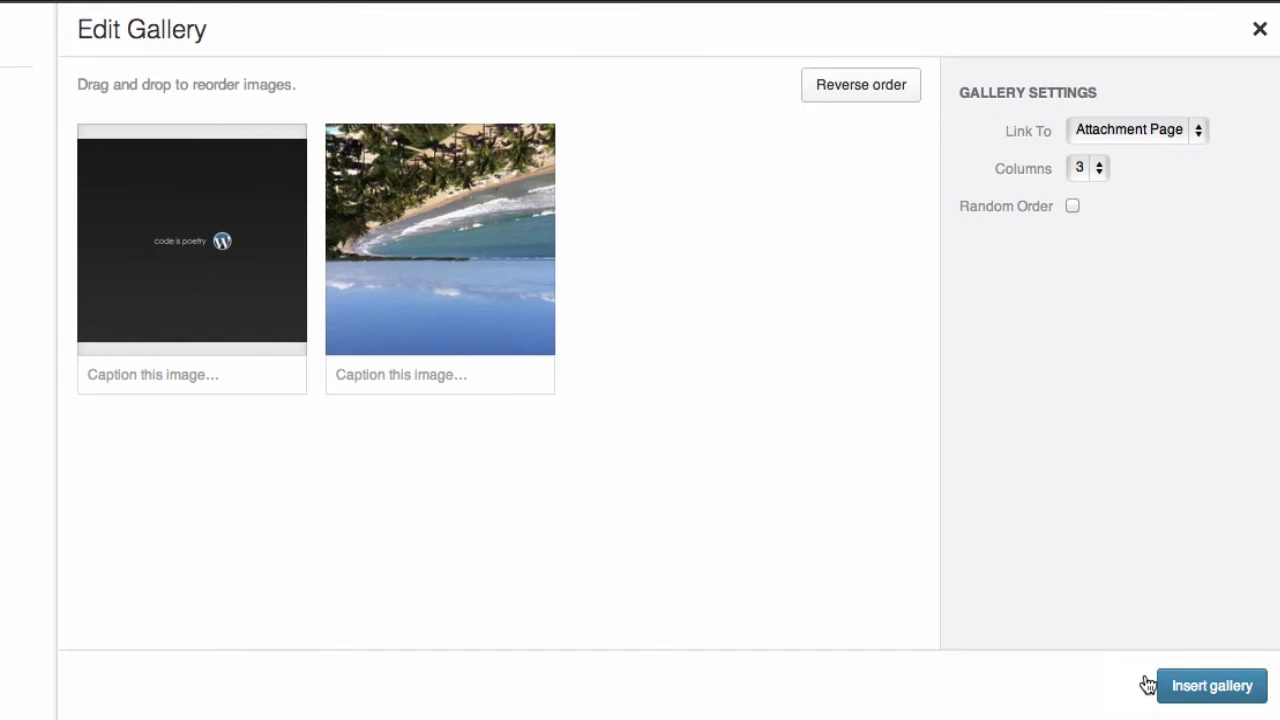
click(1197, 688)
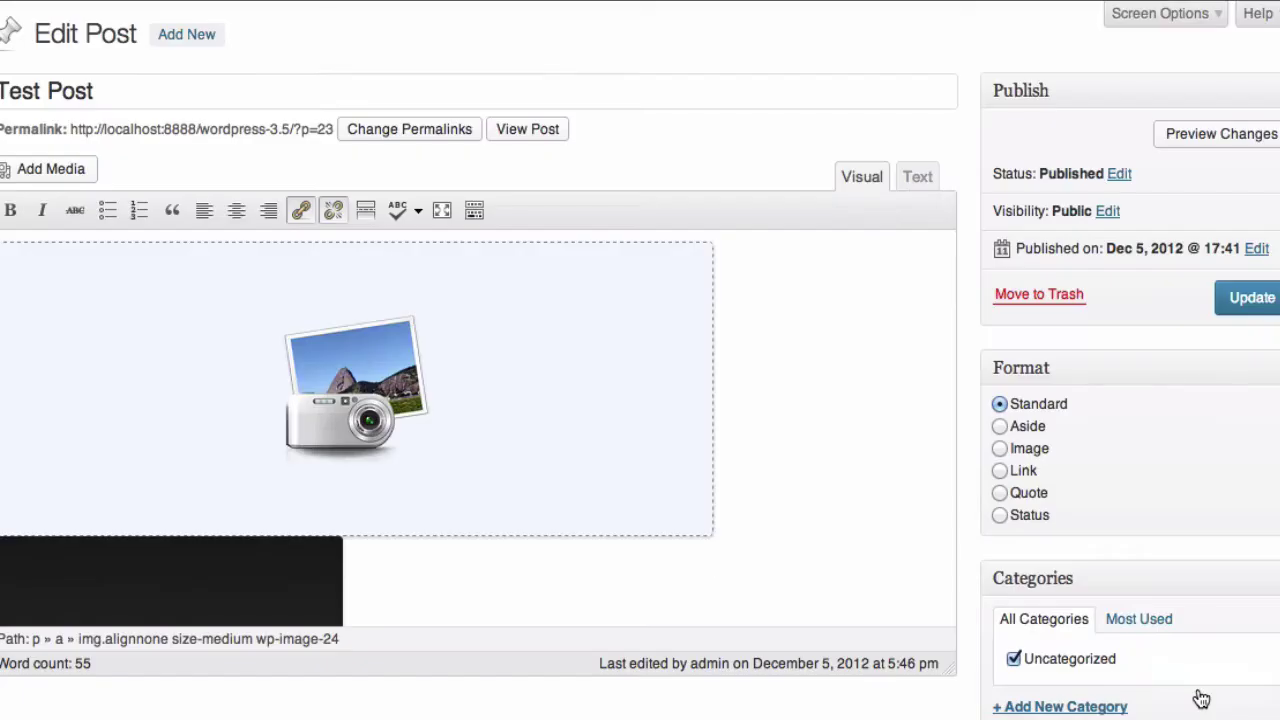
click(1233, 299)
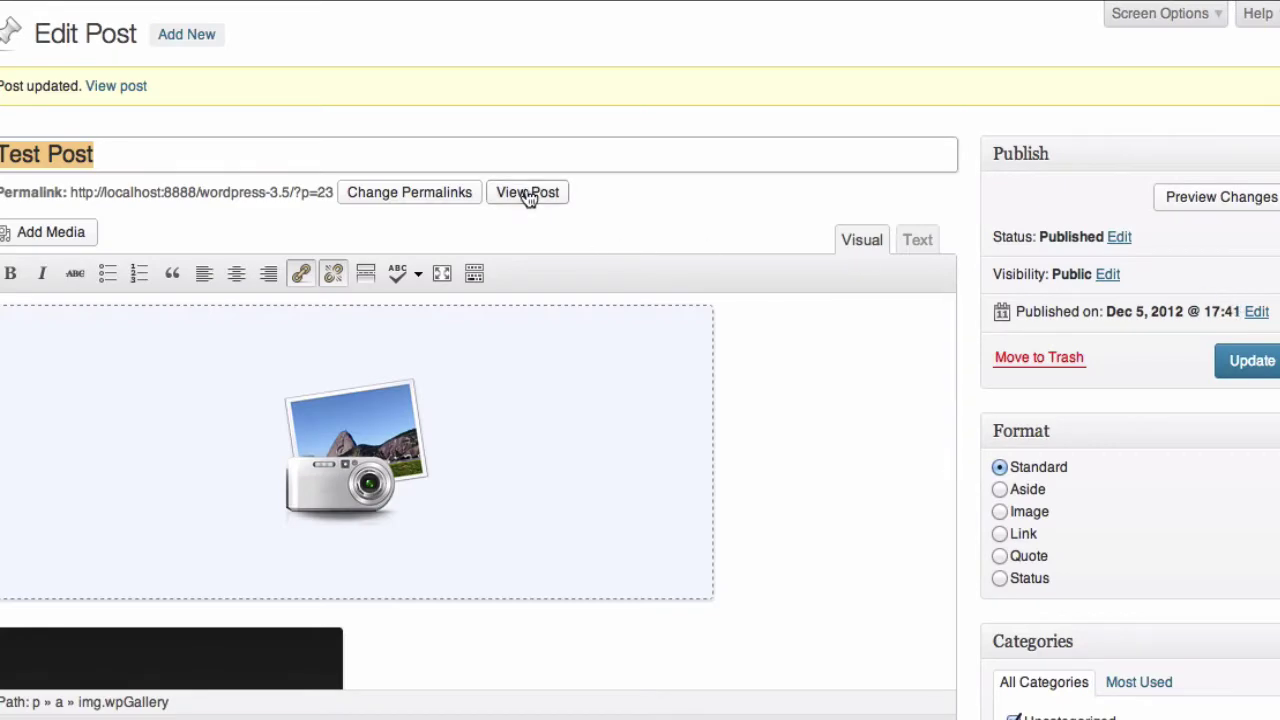
- View the published Test Post, examine the gallery's IMG_1047 beach image on its attachment page, and go back to the post editor
click(528, 195)
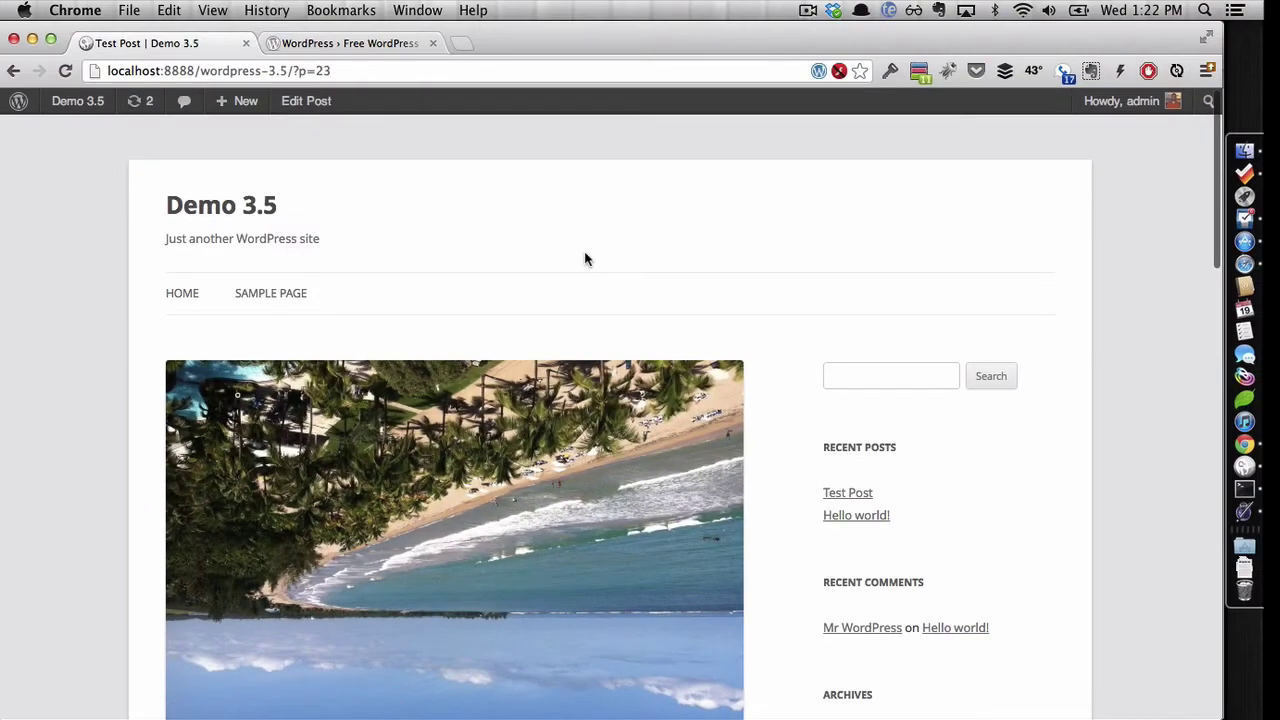
scroll(585, 256, down, 5)
scroll(520, 306, down, 5)
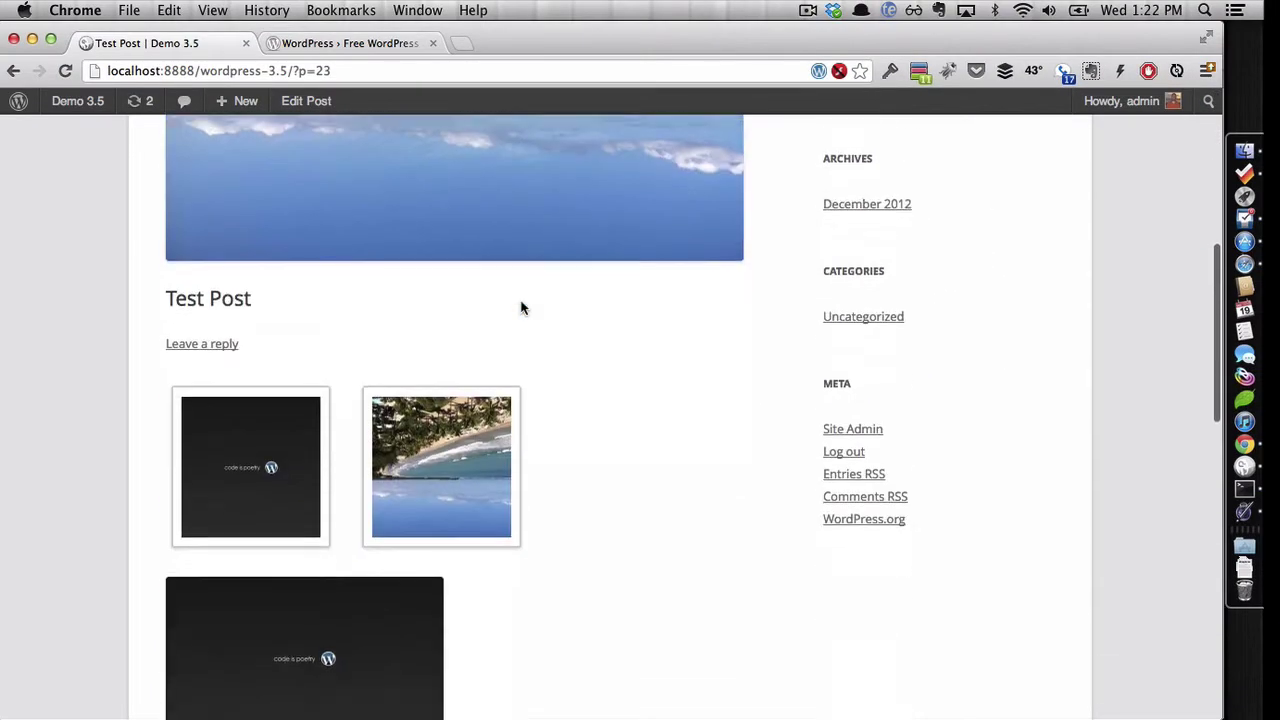
click(410, 338)
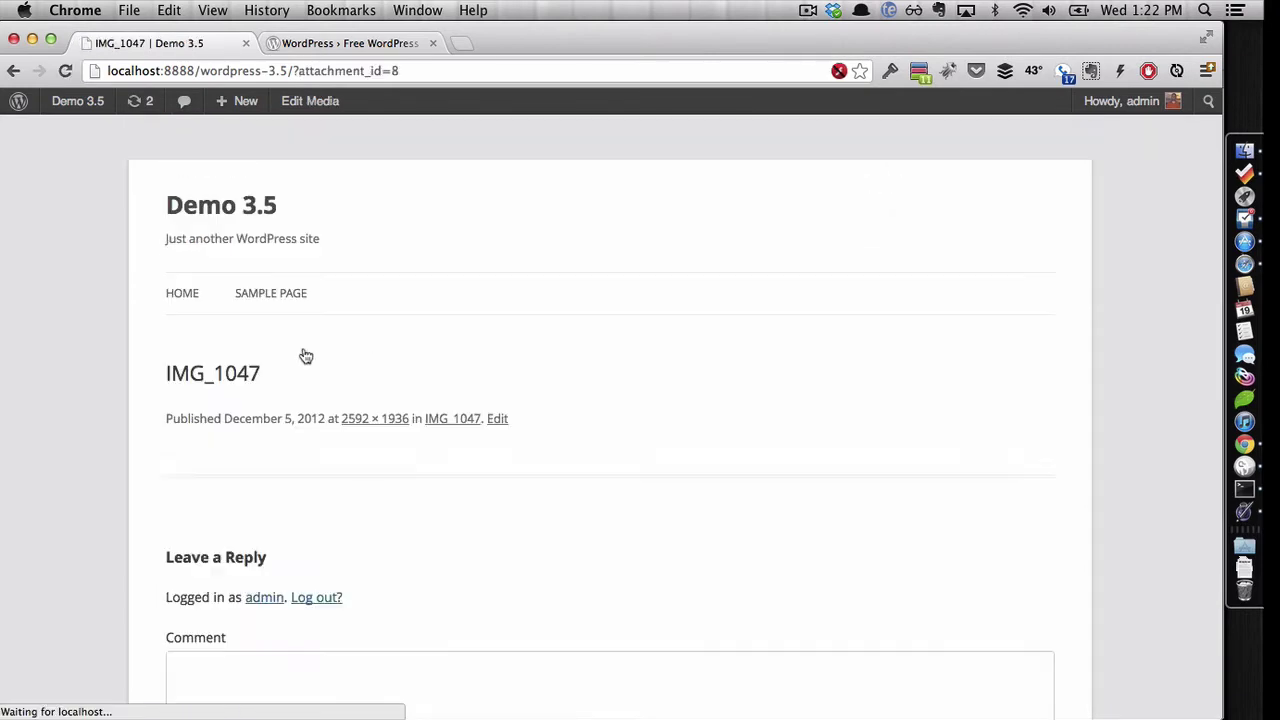
scroll(369, 460, down, 10)
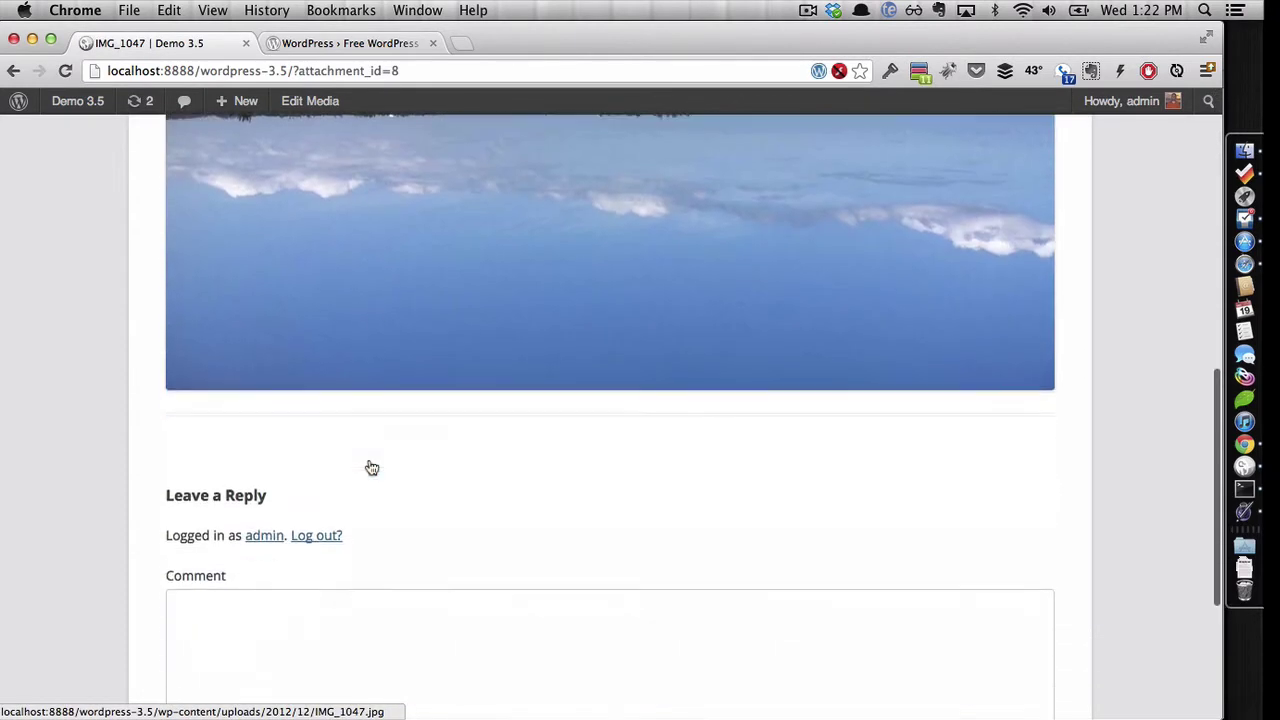
scroll(369, 460, up, 10)
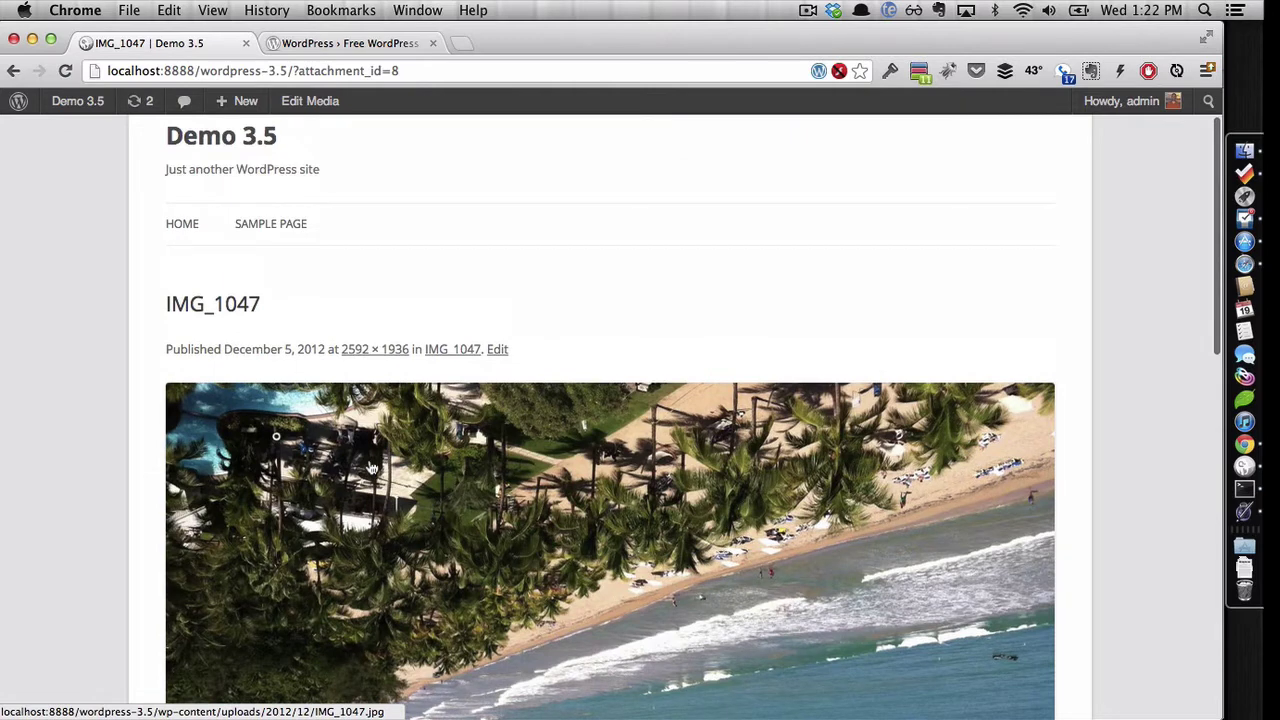
click(14, 71)
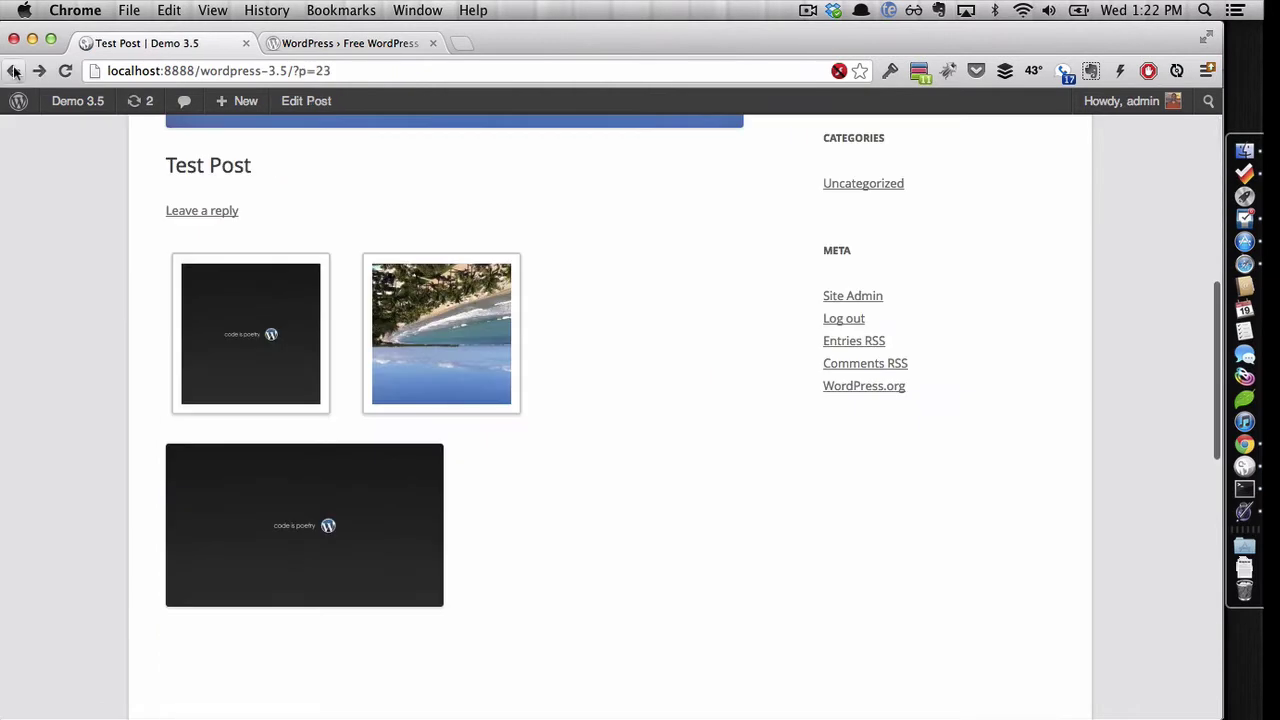
click(14, 71)
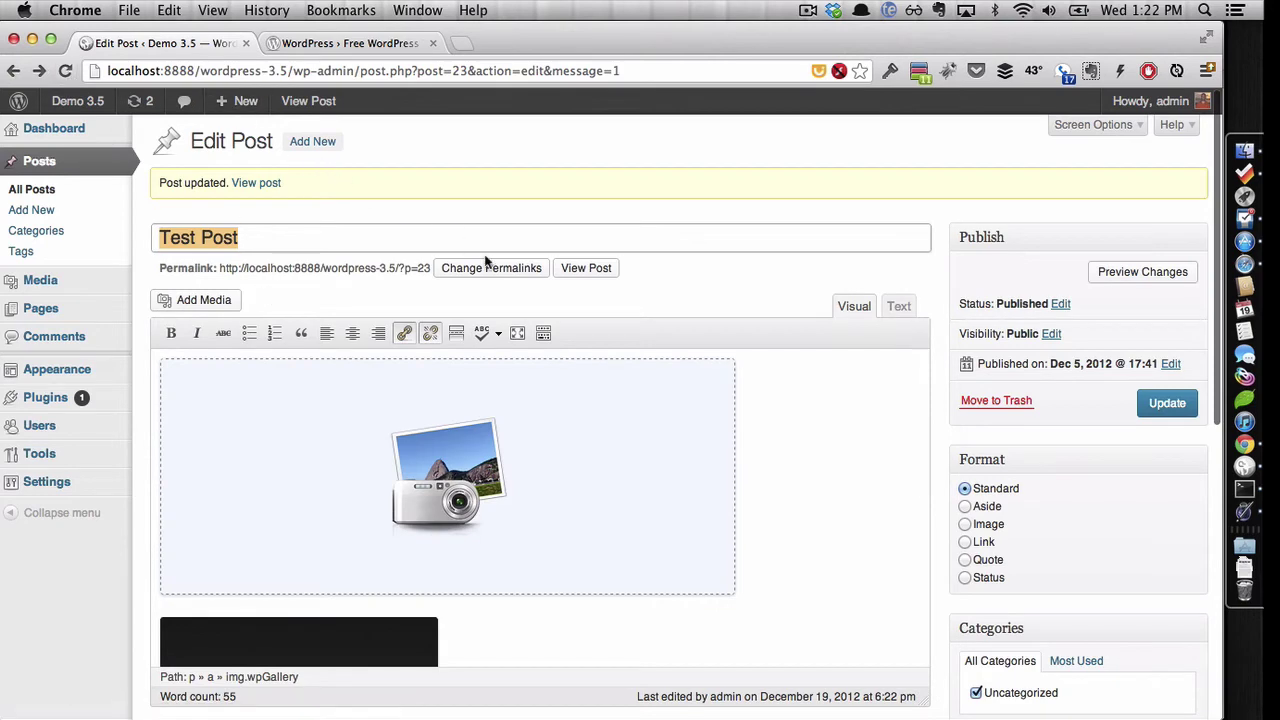
- View the published Test Post again, open the gallery's code_is_poetry image on its attachment page, and go back to the post
click(607, 267)
scroll(475, 330, down, 3)
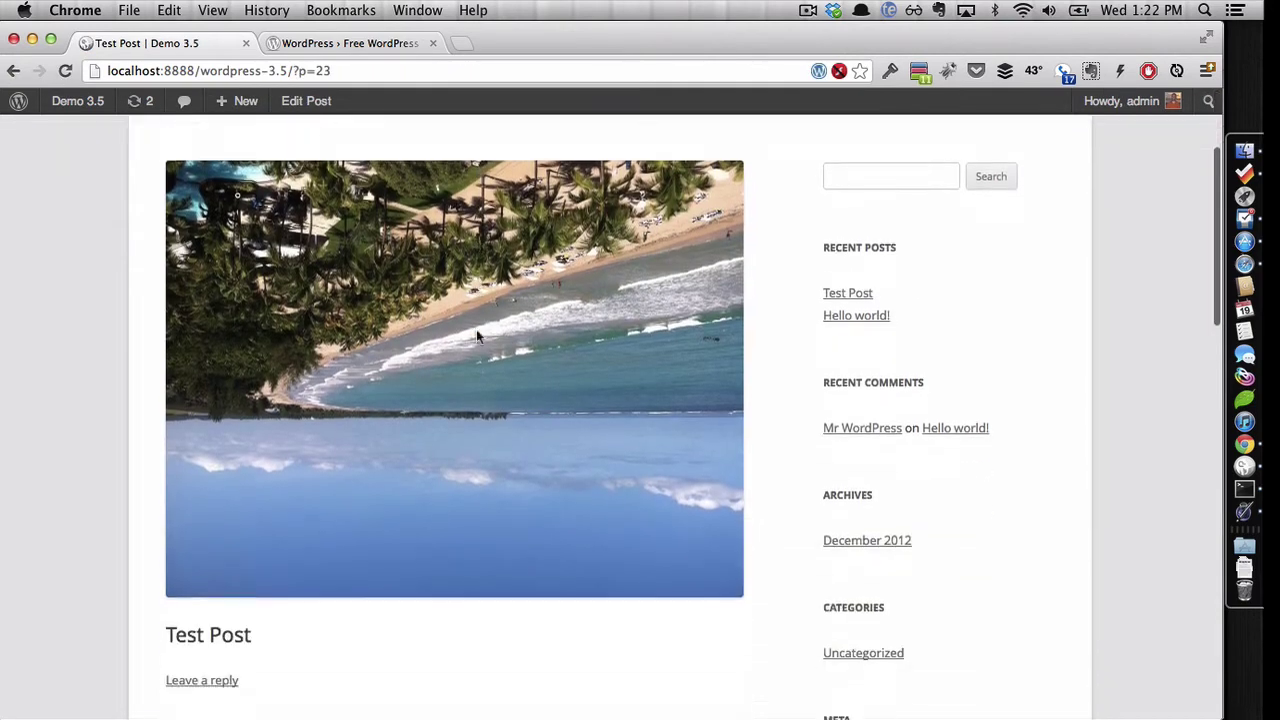
scroll(476, 335, down, 3)
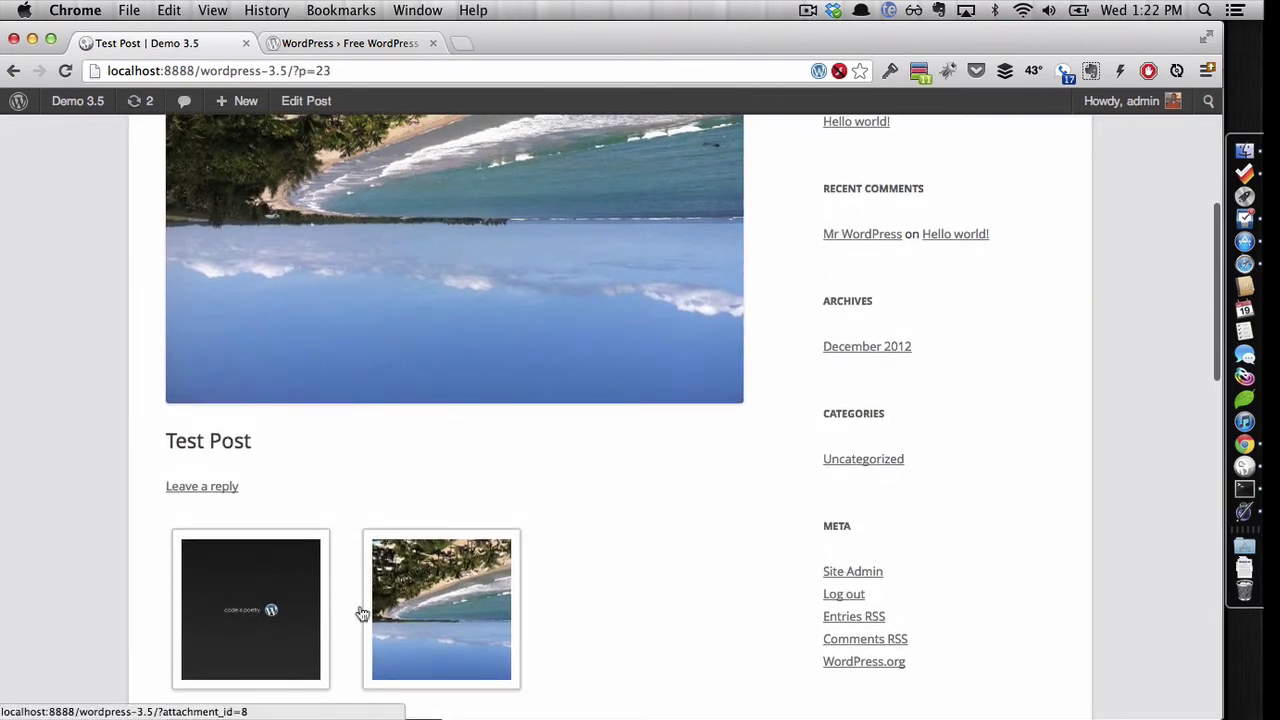
scroll(366, 608, down, 2)
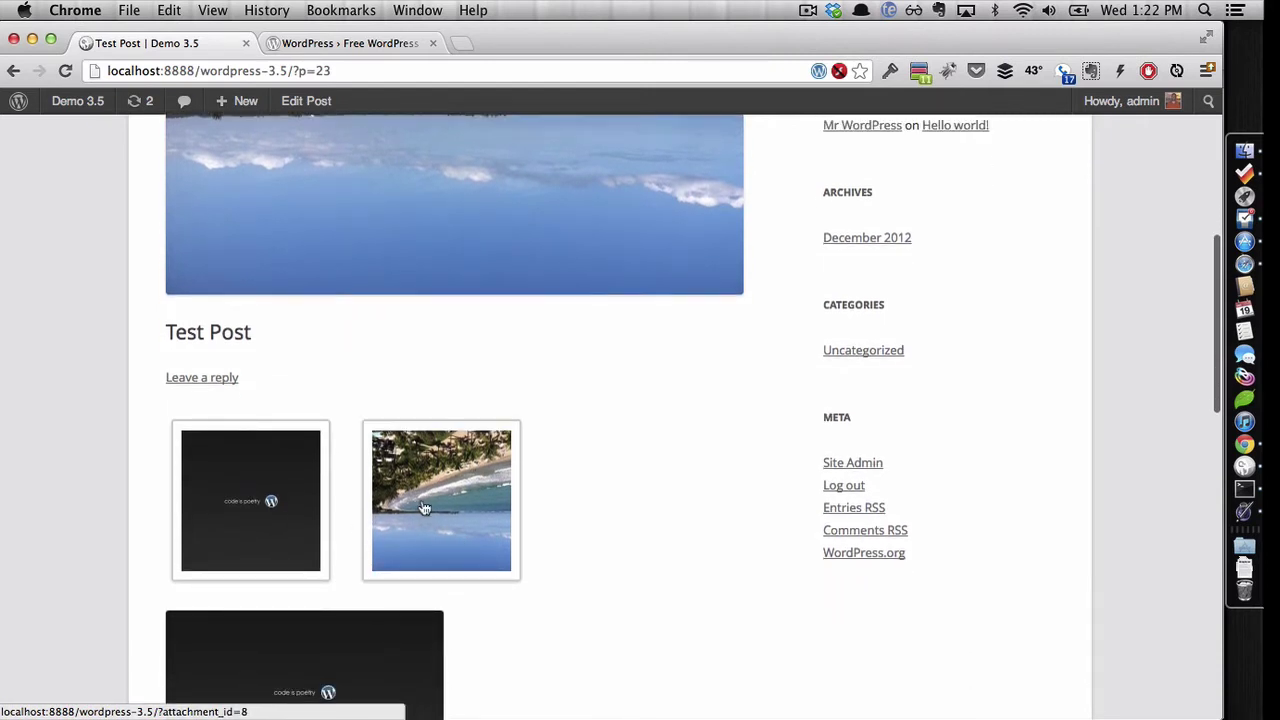
click(297, 539)
scroll(523, 512, down, 3)
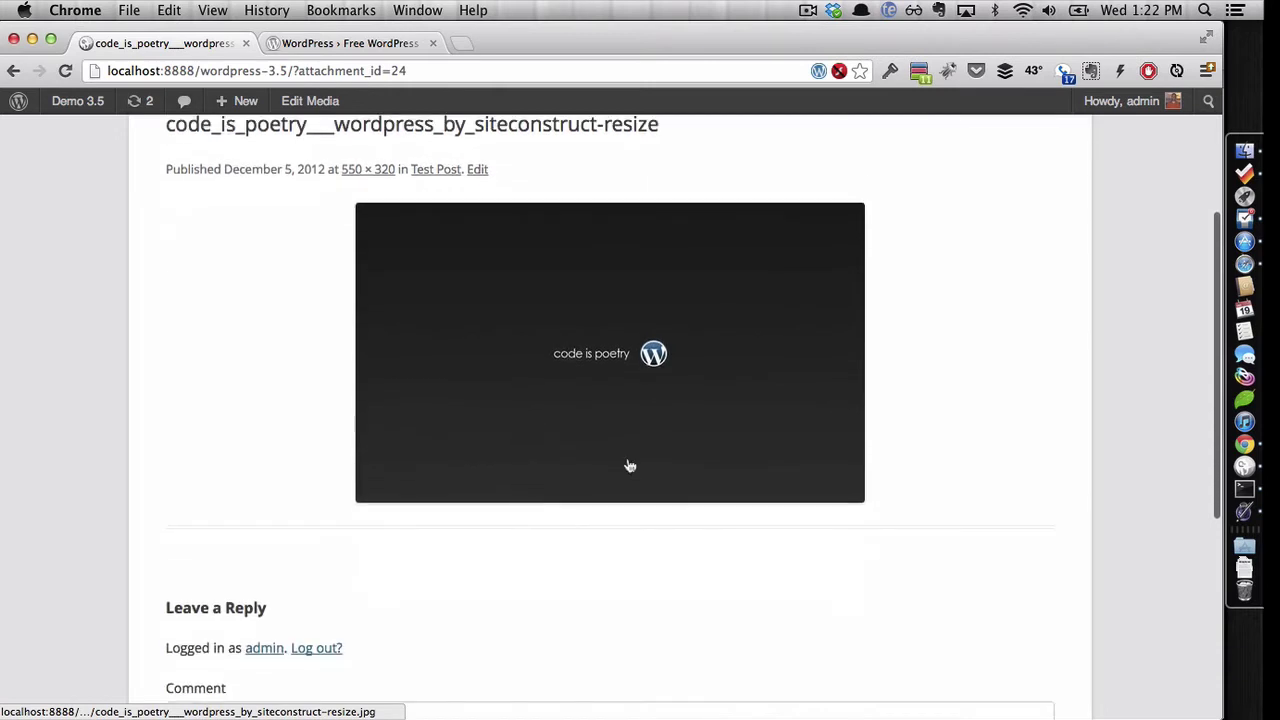
mouse_move(25, 105)
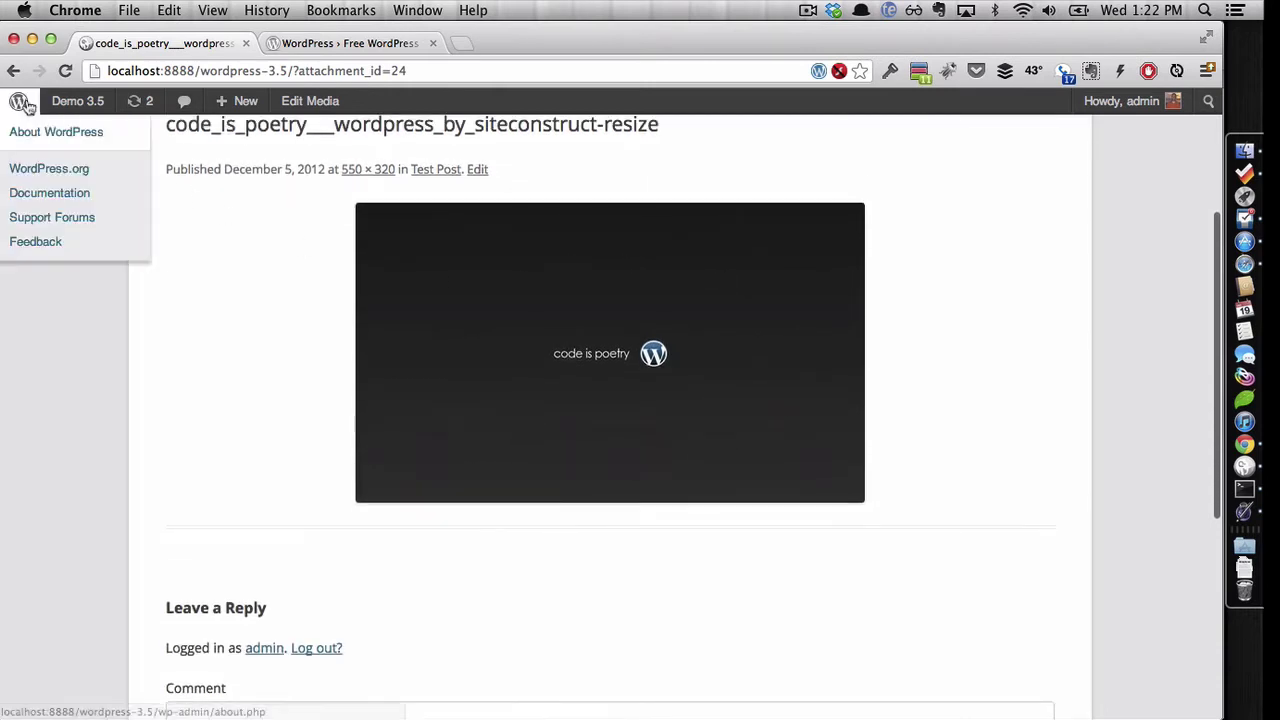
click(13, 70)
- Look through the rest of the published Test Post, from the gallery to the body text and comment section
scroll(110, 225, down, 3)
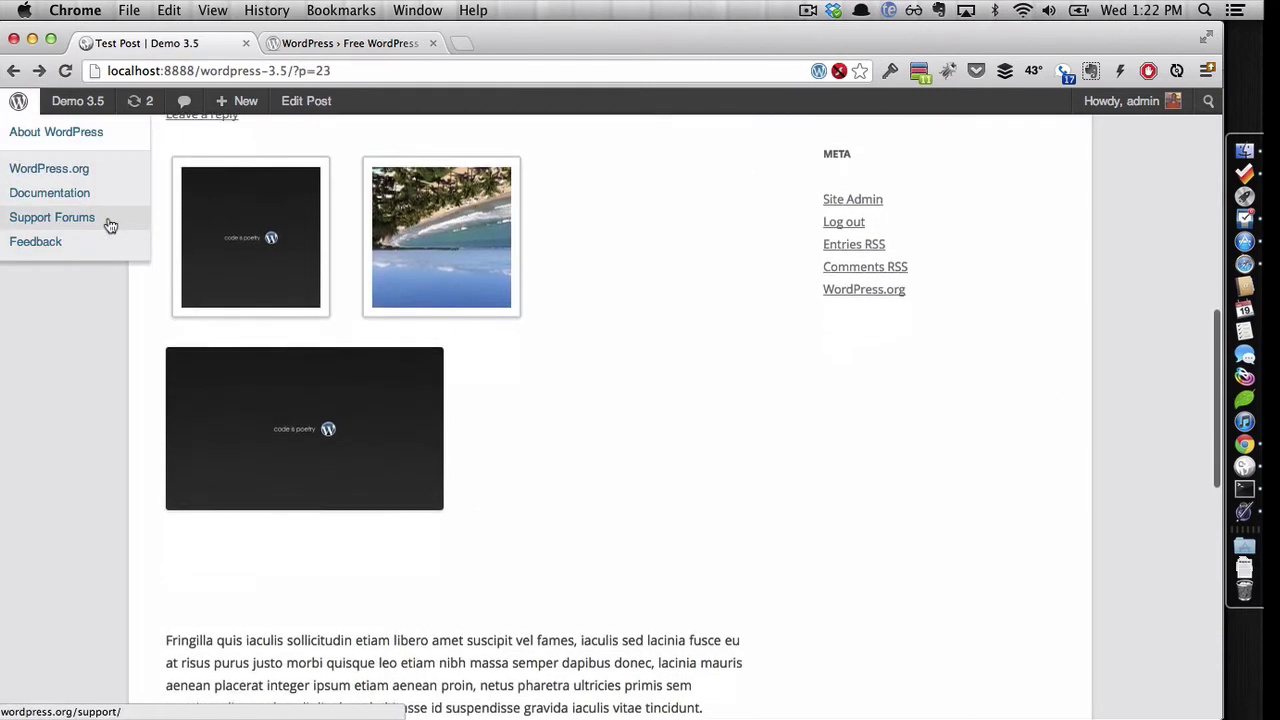
scroll(285, 410, down, 5)
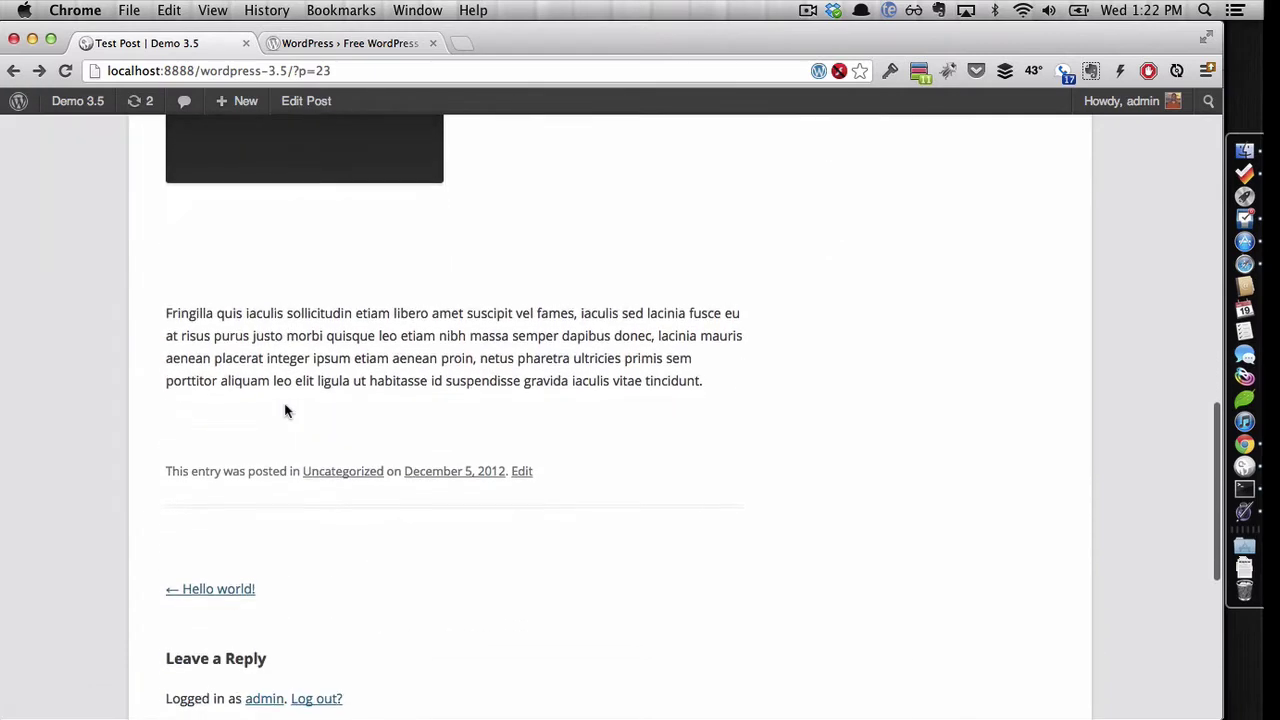
scroll(285, 410, down, 2)
scroll(285, 410, up, 10)
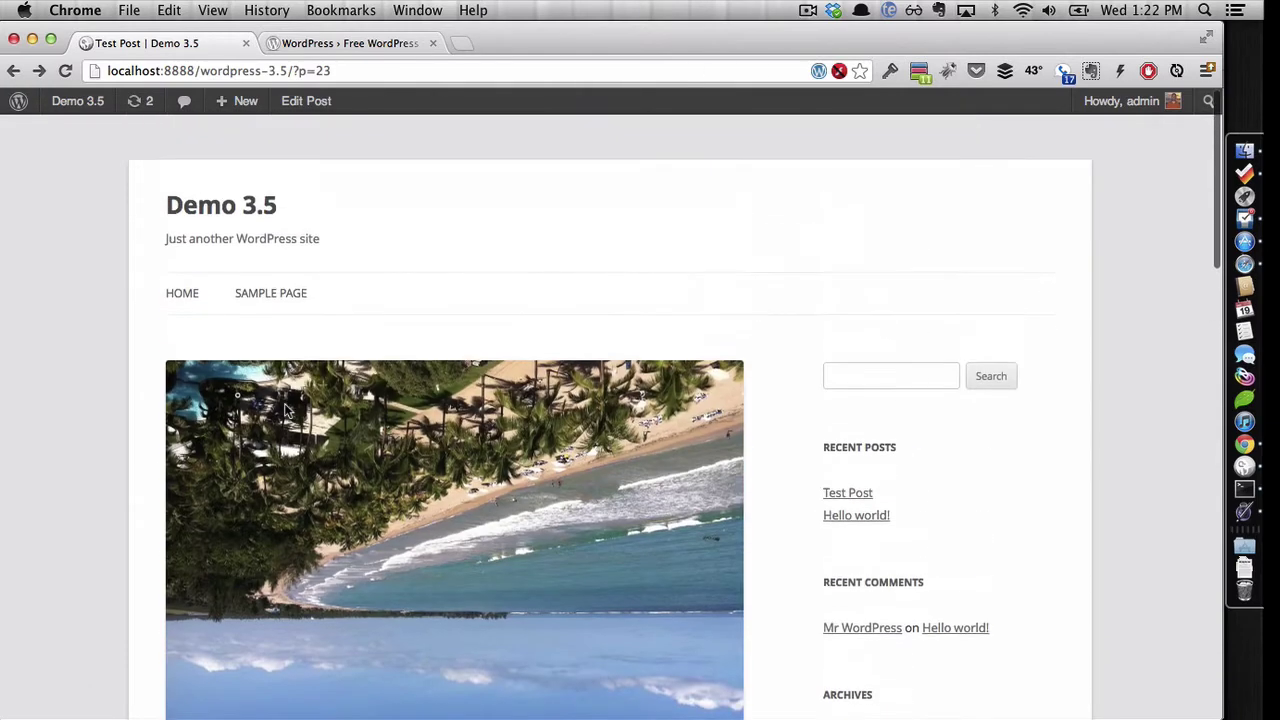
- Return to the site's admin dashboard and review the General settings, from the site title to the date and time formats
click(70, 103)
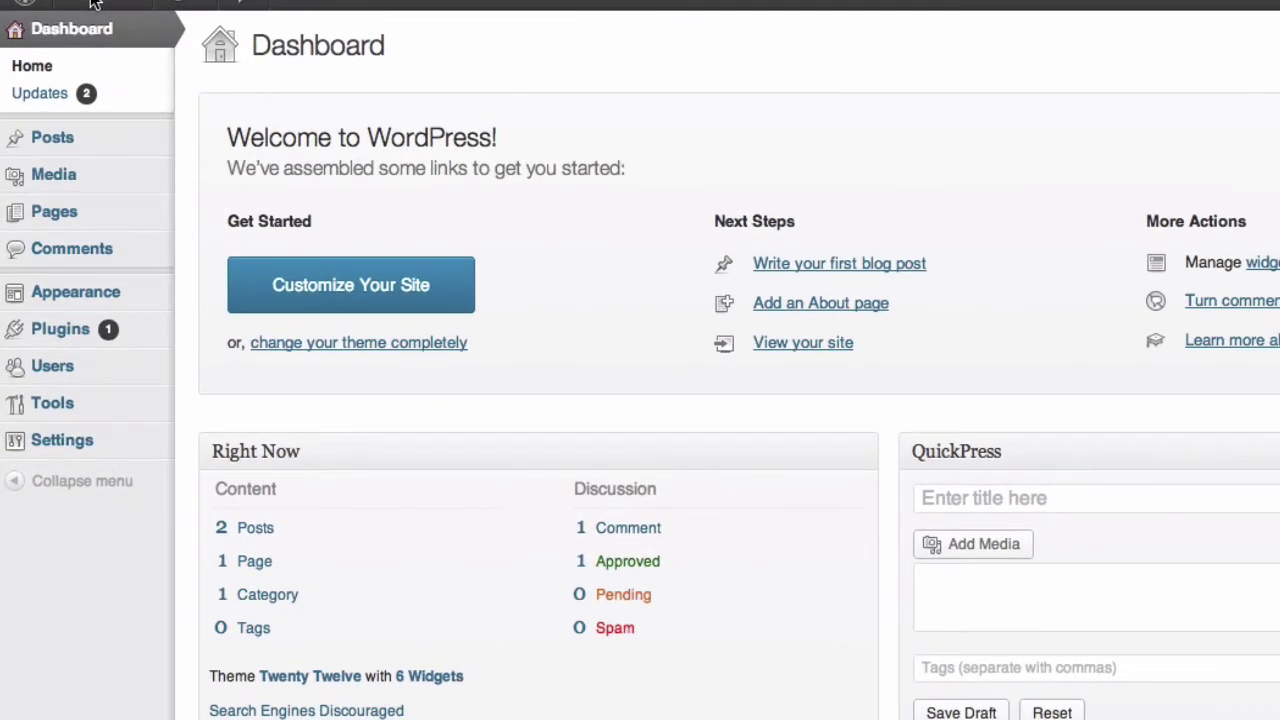
click(66, 457)
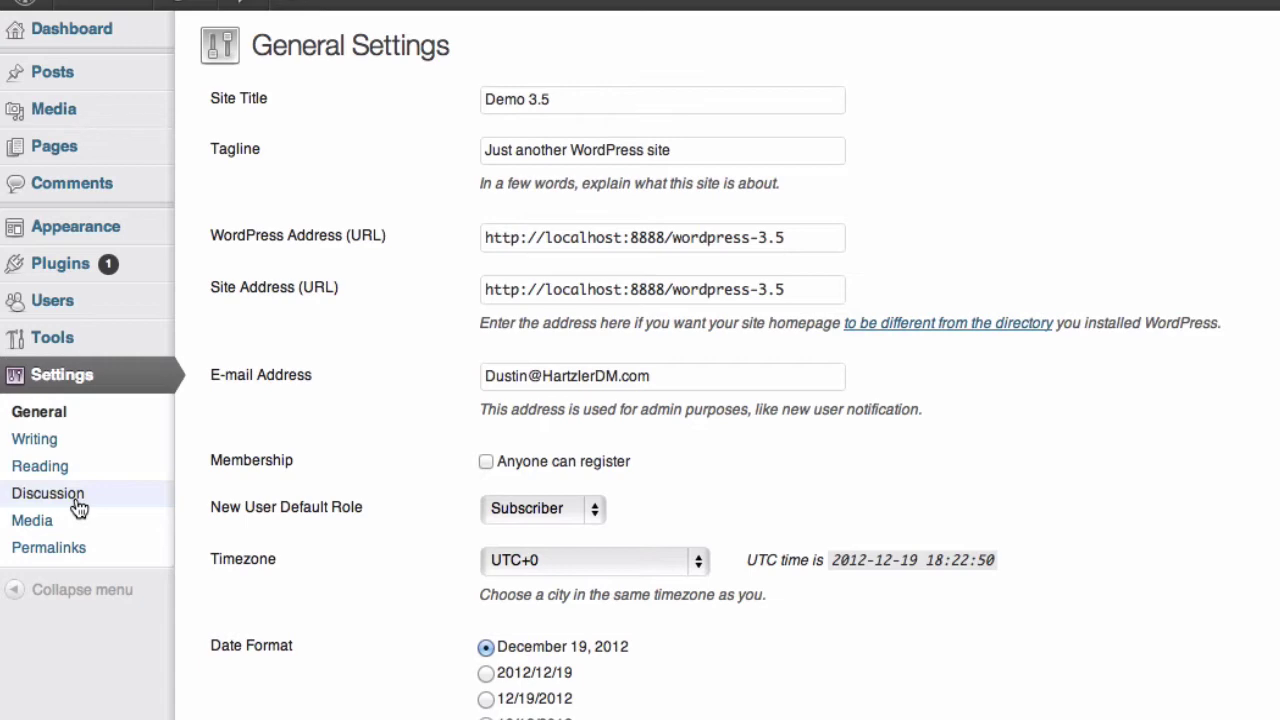
scroll(217, 459, down, 5)
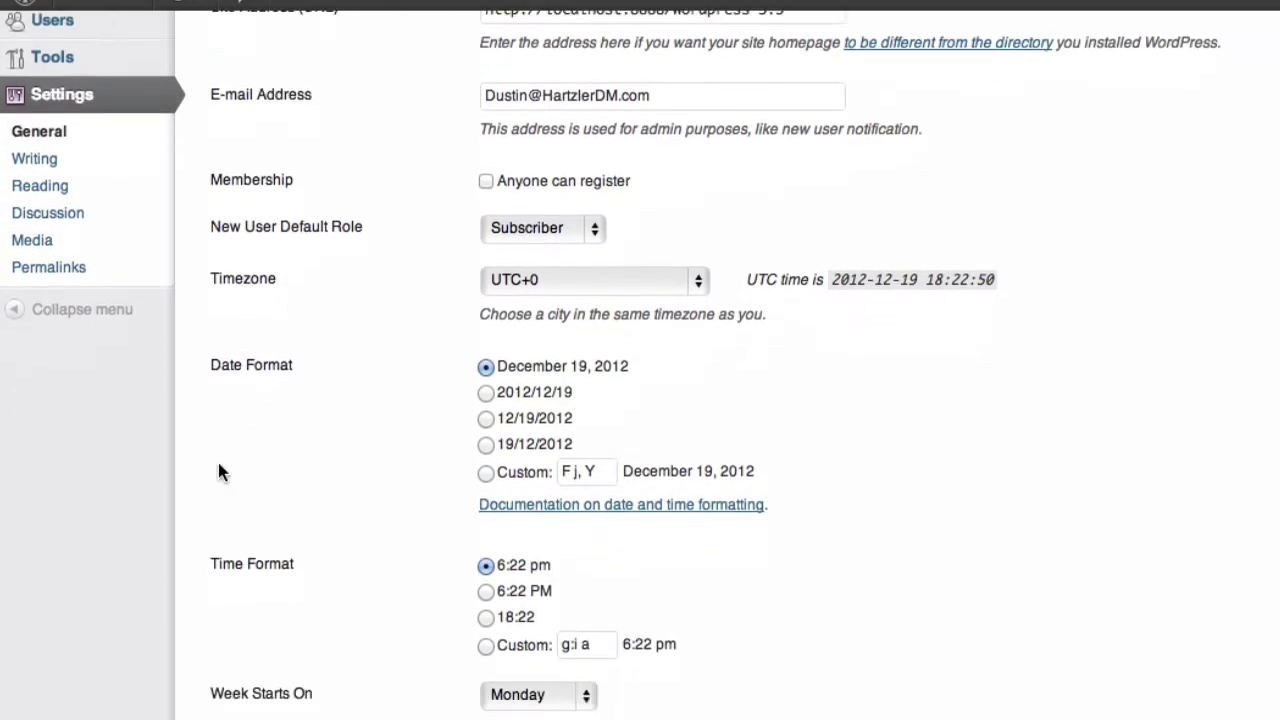
scroll(217, 459, up, 3)
scroll(218, 465, up, 2)
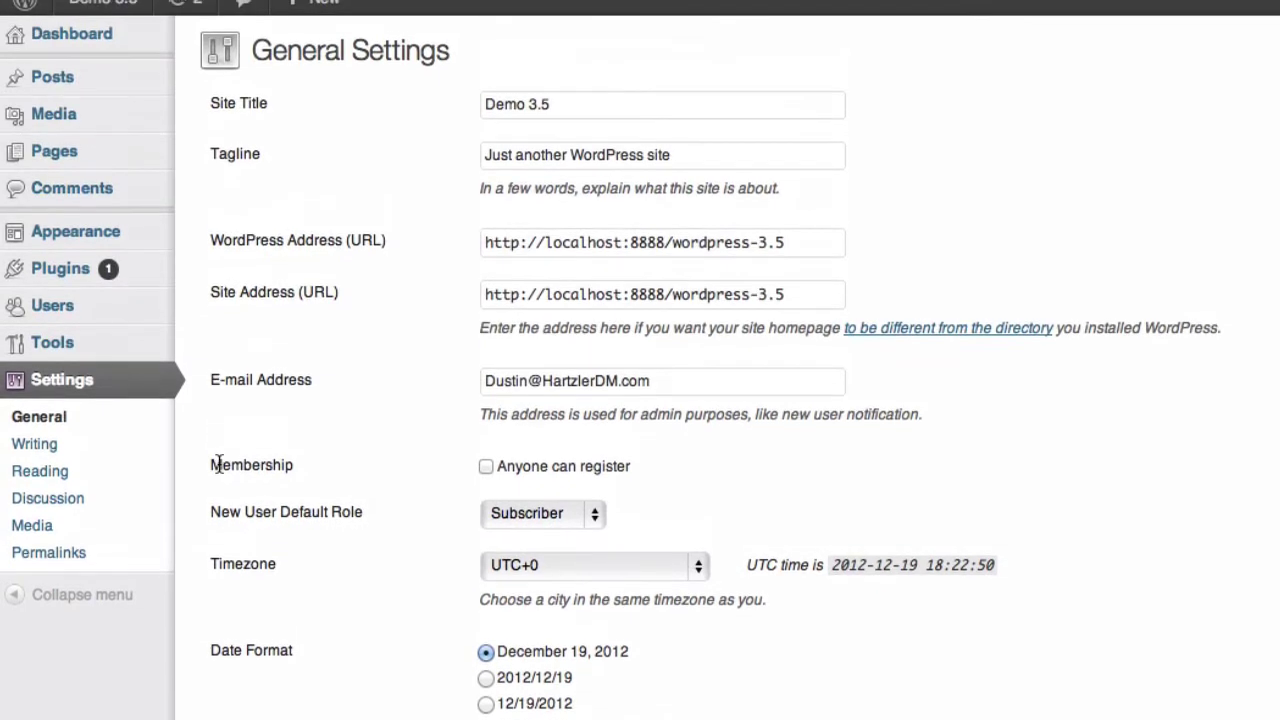
click(78, 414)
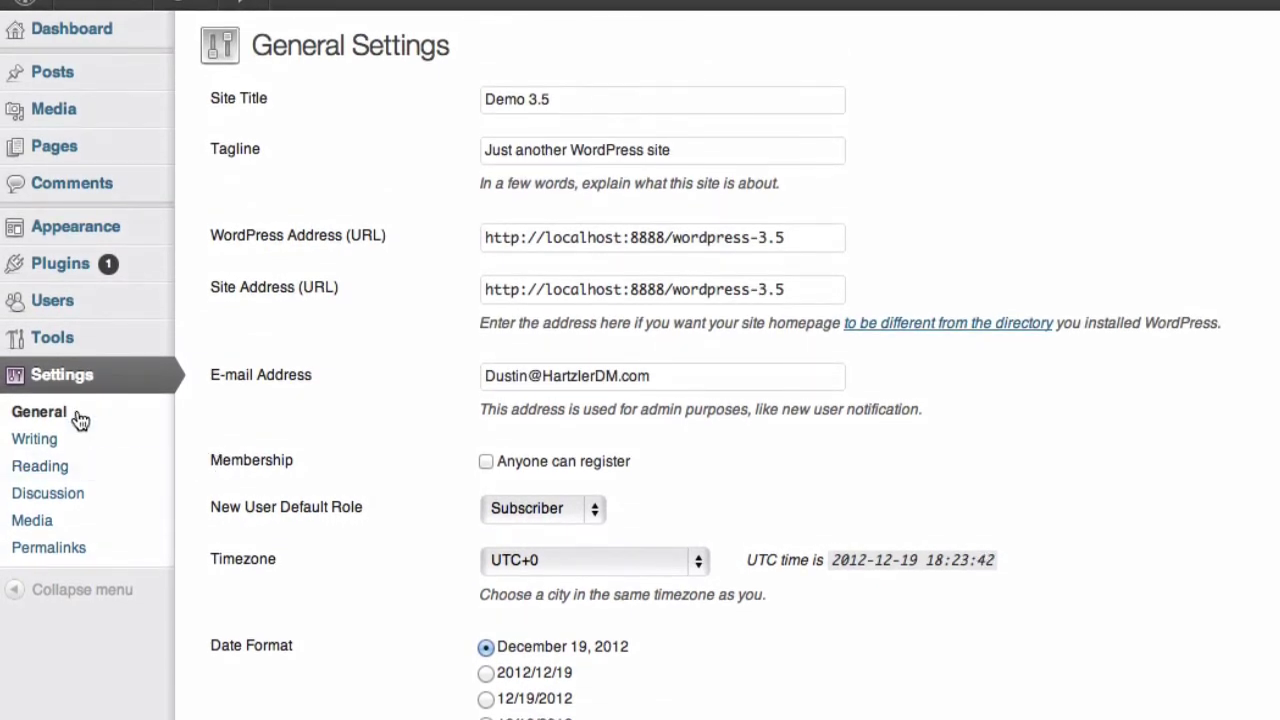
- View the Reading settings, and review the Writing settings, including Press This, Post via e-mail and Update Services
click(40, 466)
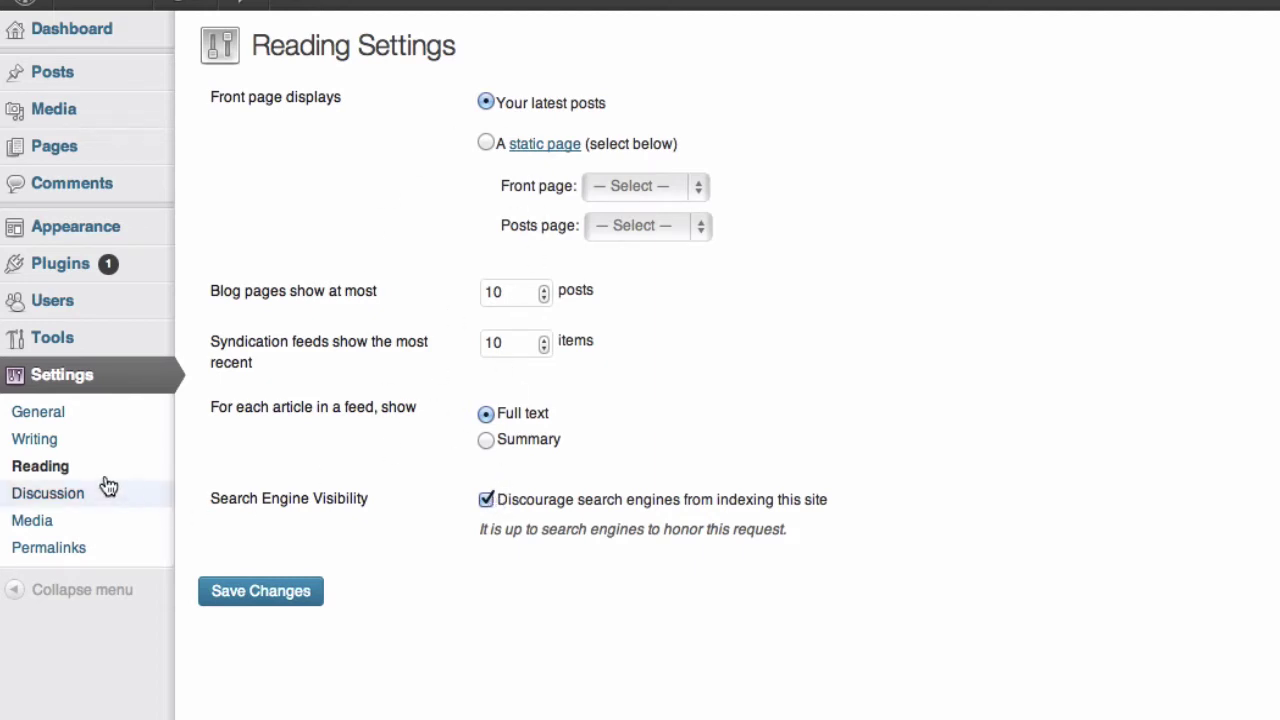
click(60, 444)
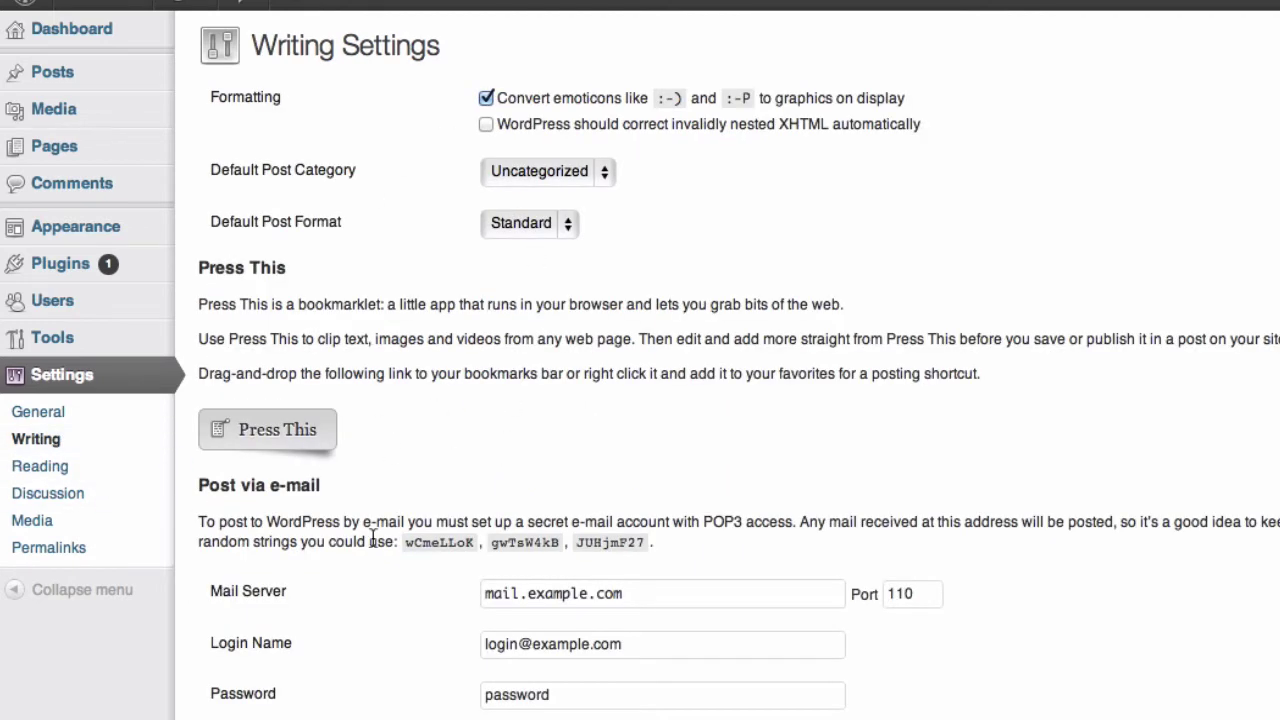
scroll(389, 609, down, 1)
scroll(389, 610, up, 1)
scroll(389, 610, down, 3)
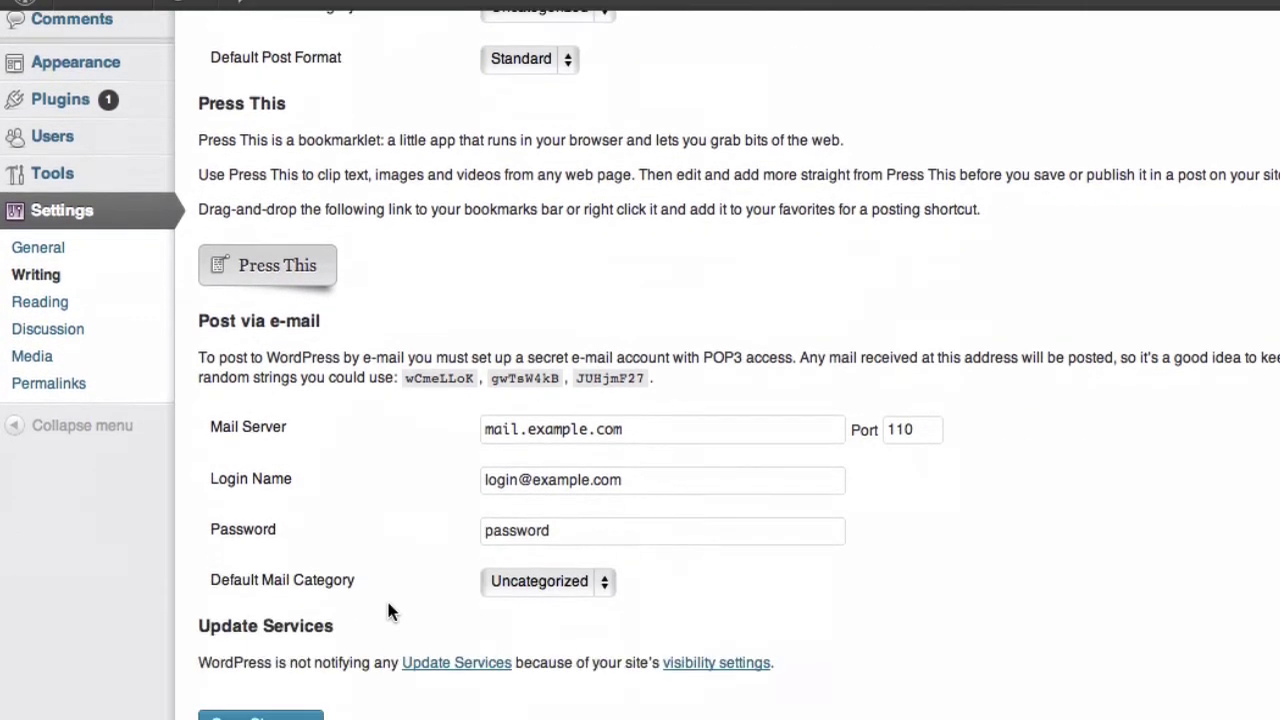
scroll(389, 612, up, 4)
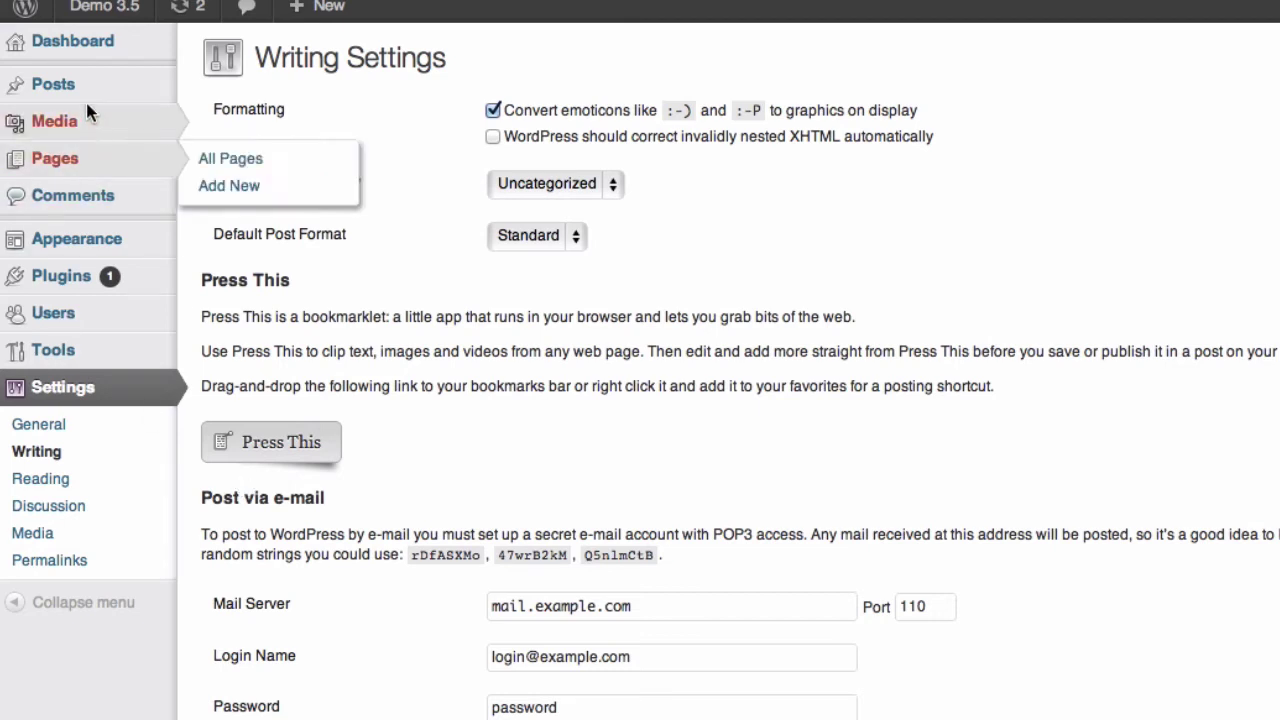
- Start a new post titled "oEmbed Post" and place the cursor in its body
mouse_move(80, 78)
click(230, 110)
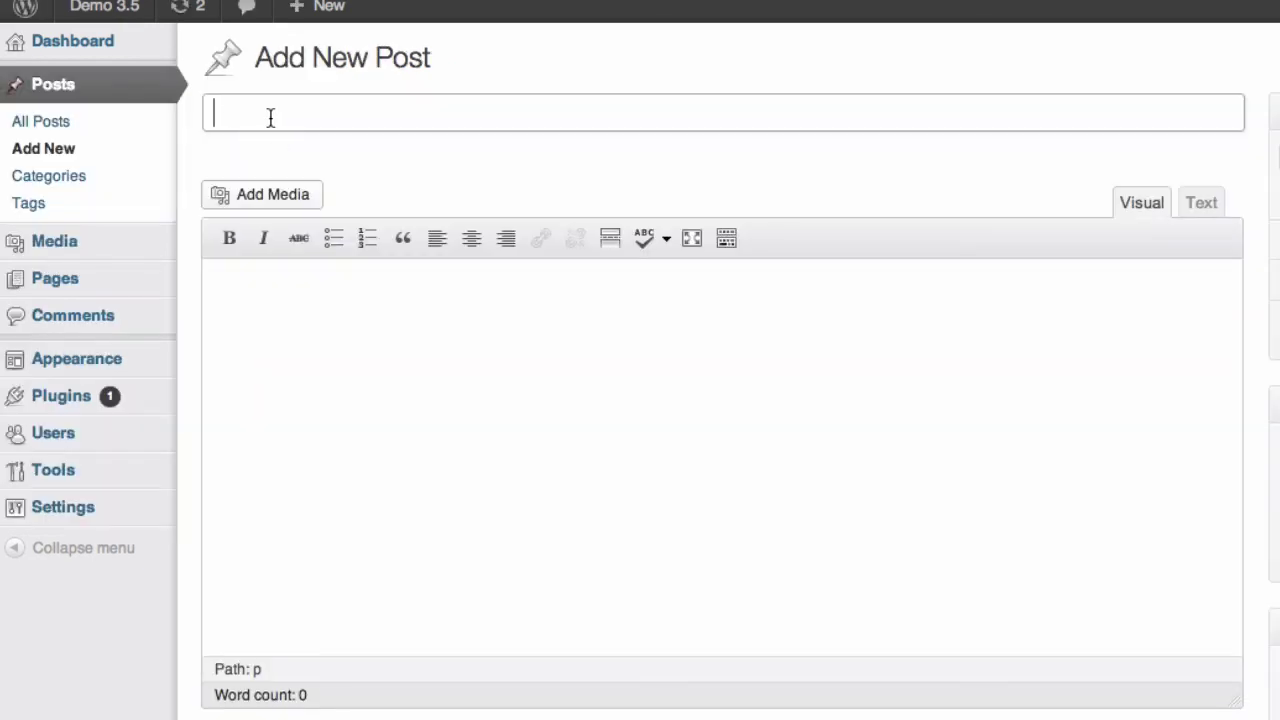
text(oEmbed Post)
key(Tab)
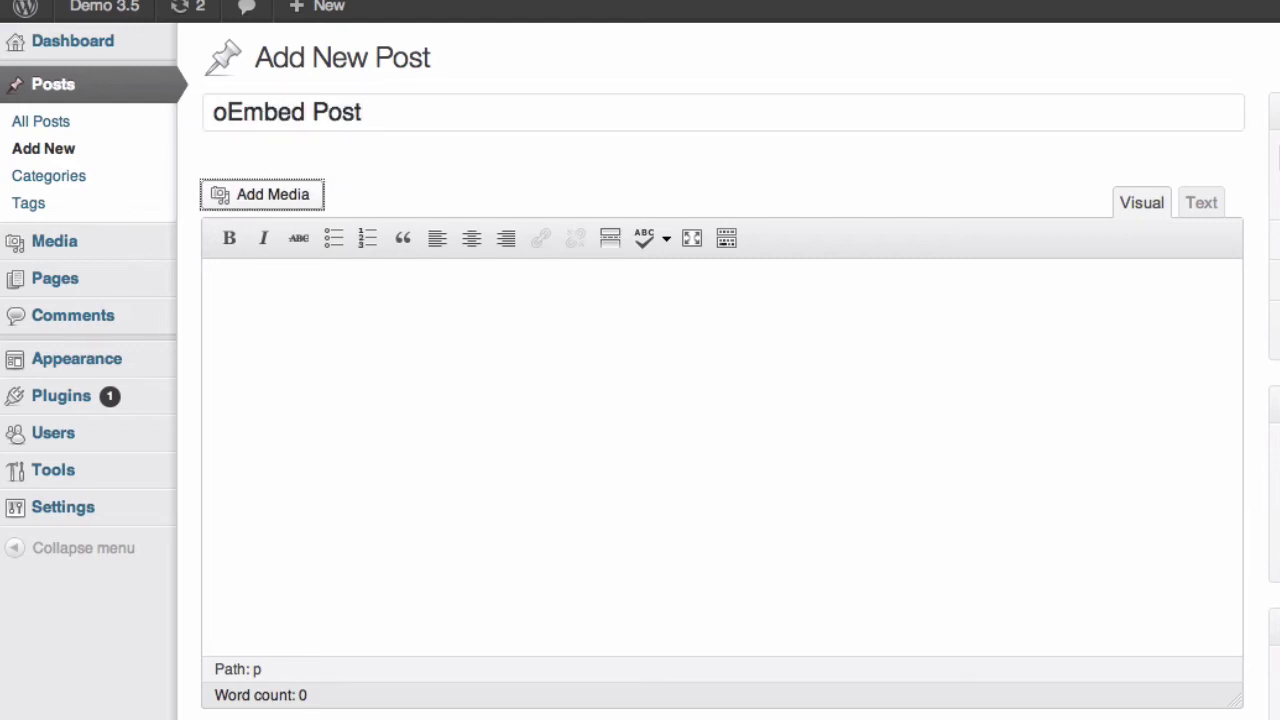
key(Tab)
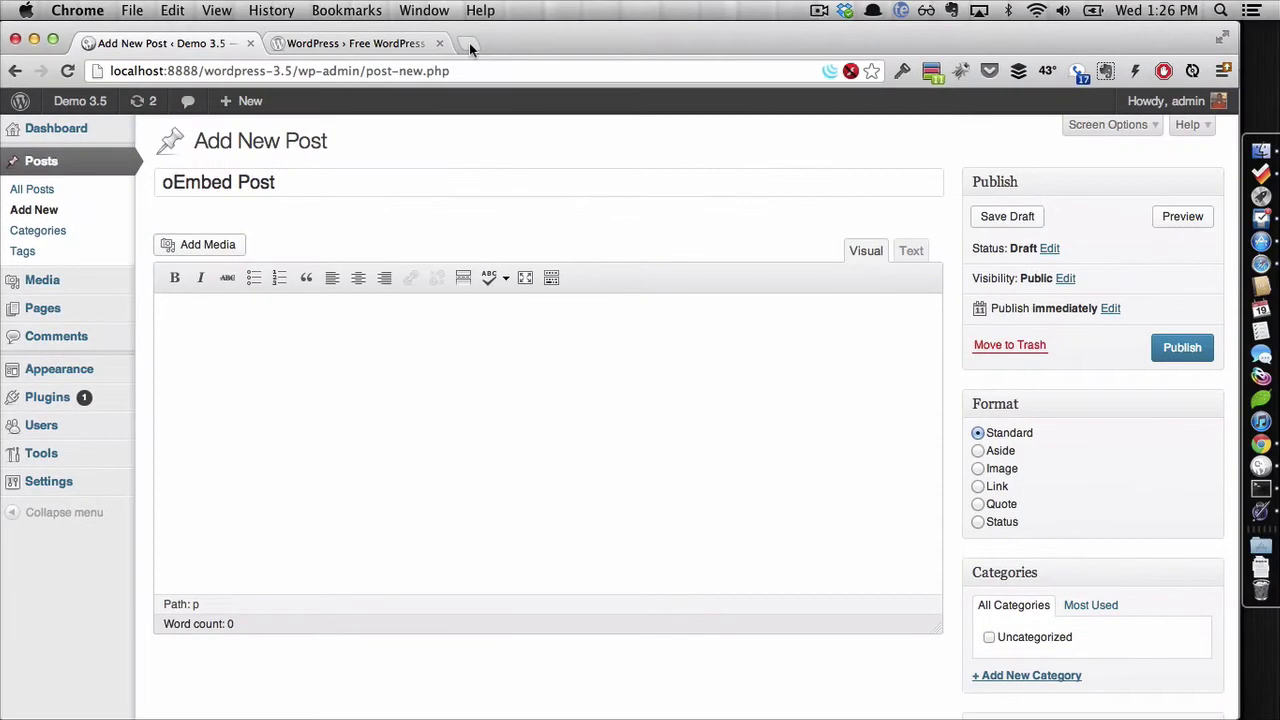
- Open YouTube in a new browser tab and copy the URL of the "Online Marketing Machine" video
click(469, 43)
text(you)
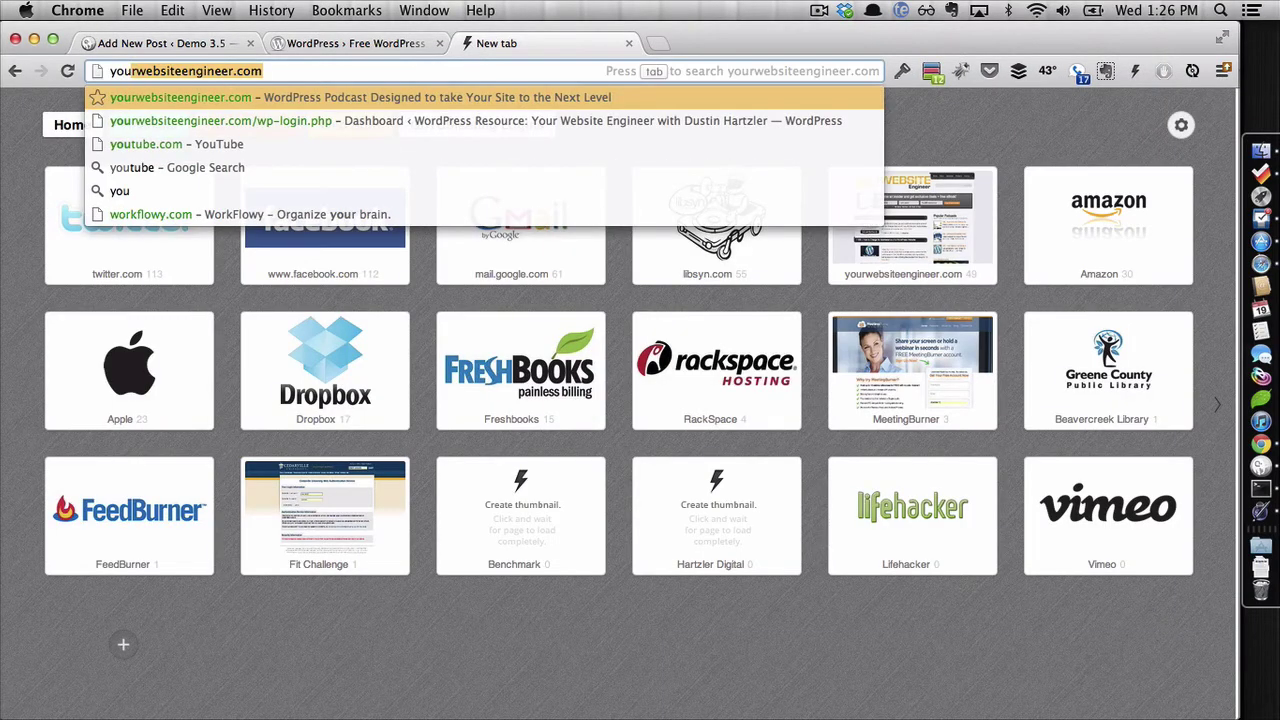
text(tu)
key(Return)
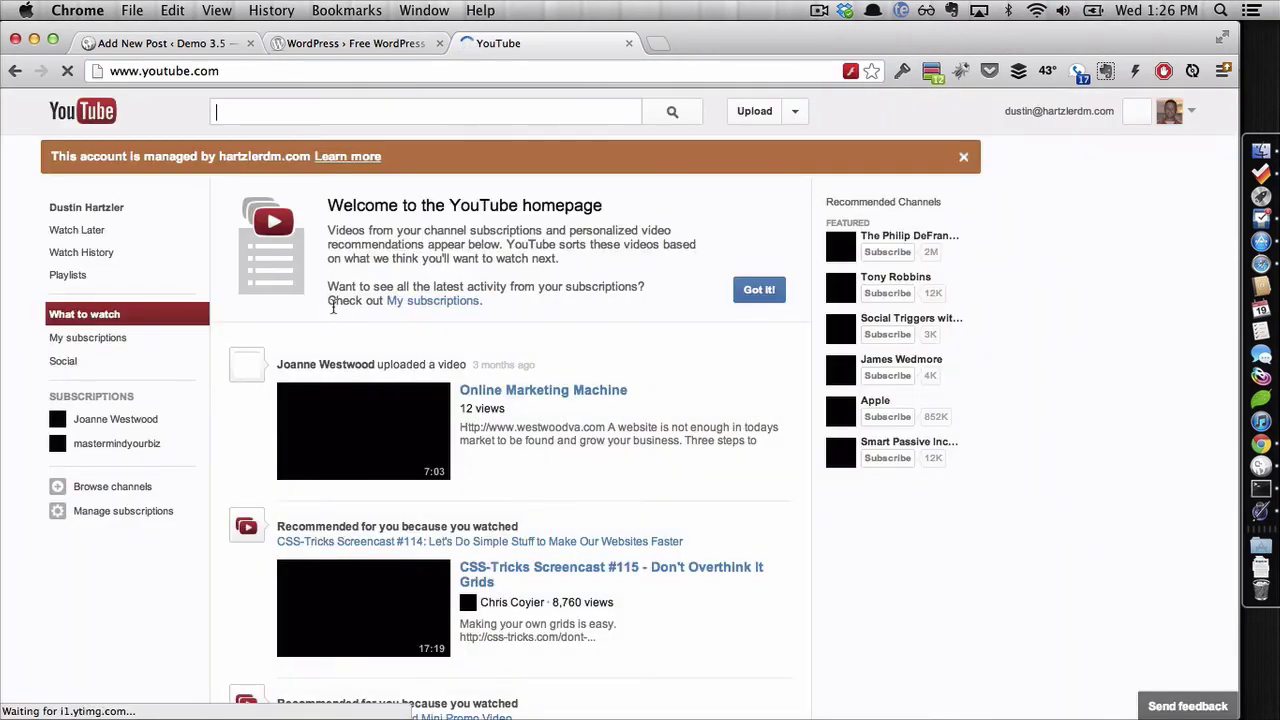
click(510, 392)
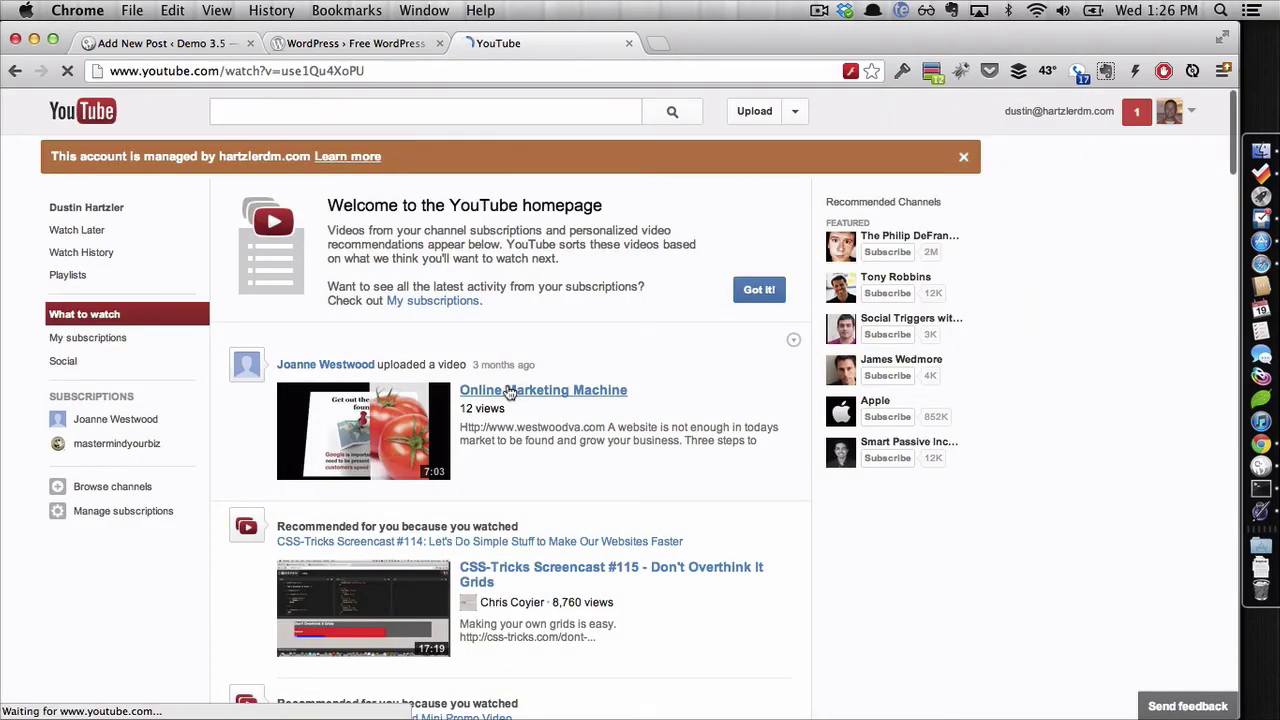
drag(386, 69, 104, 66)
key(super+c)
text(chase.com)
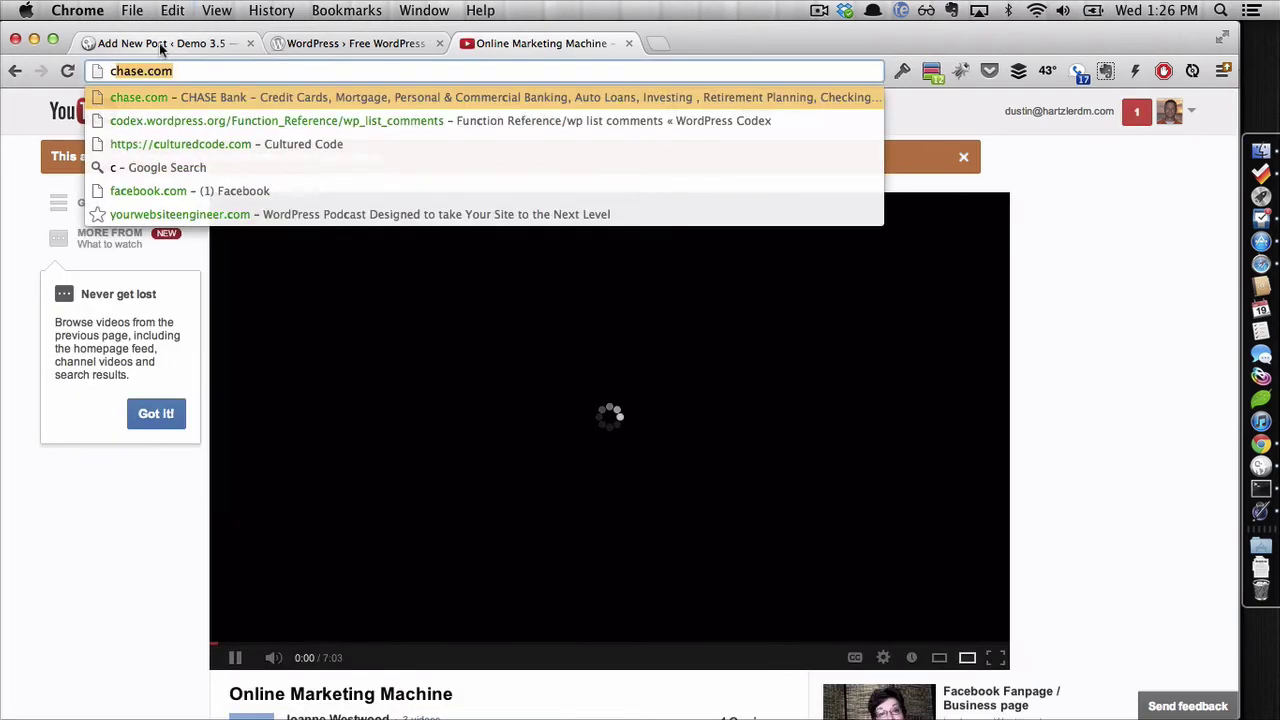
- Publish oEmbed Post with the copied YouTube video URL as its body, and view the embedded video on the site
click(159, 43)
key(super+v)
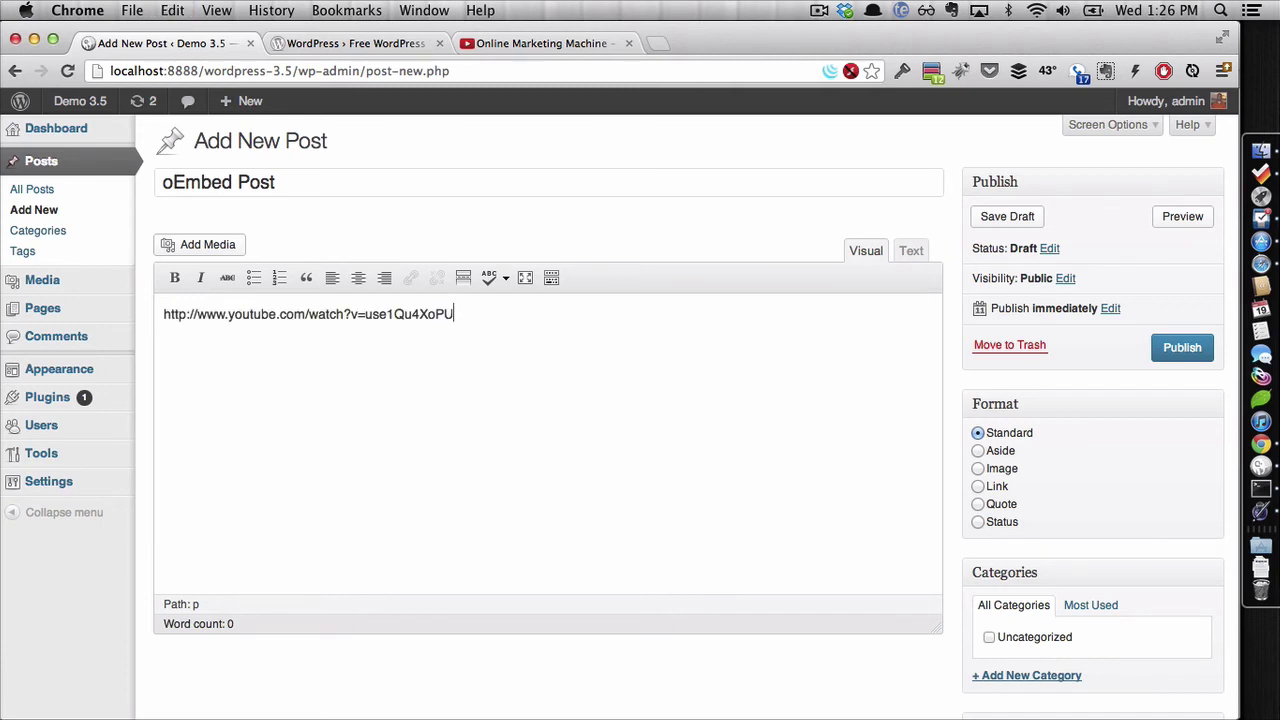
click(1179, 347)
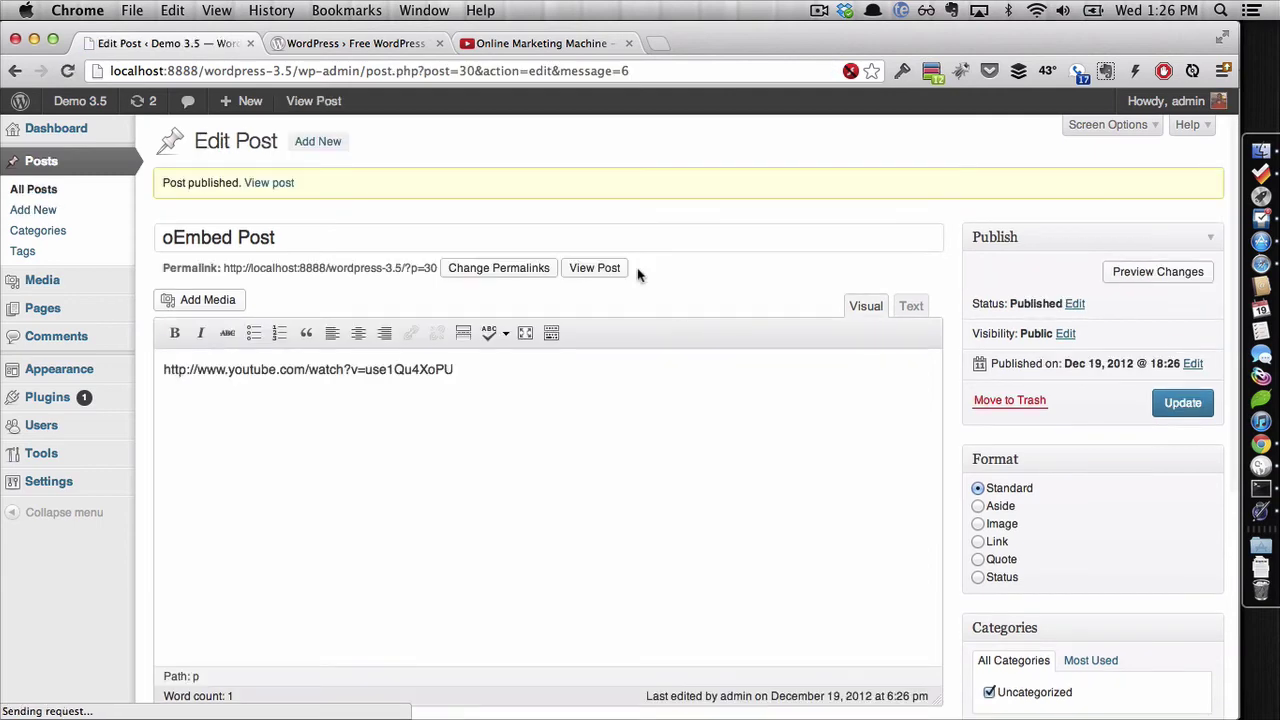
click(604, 270)
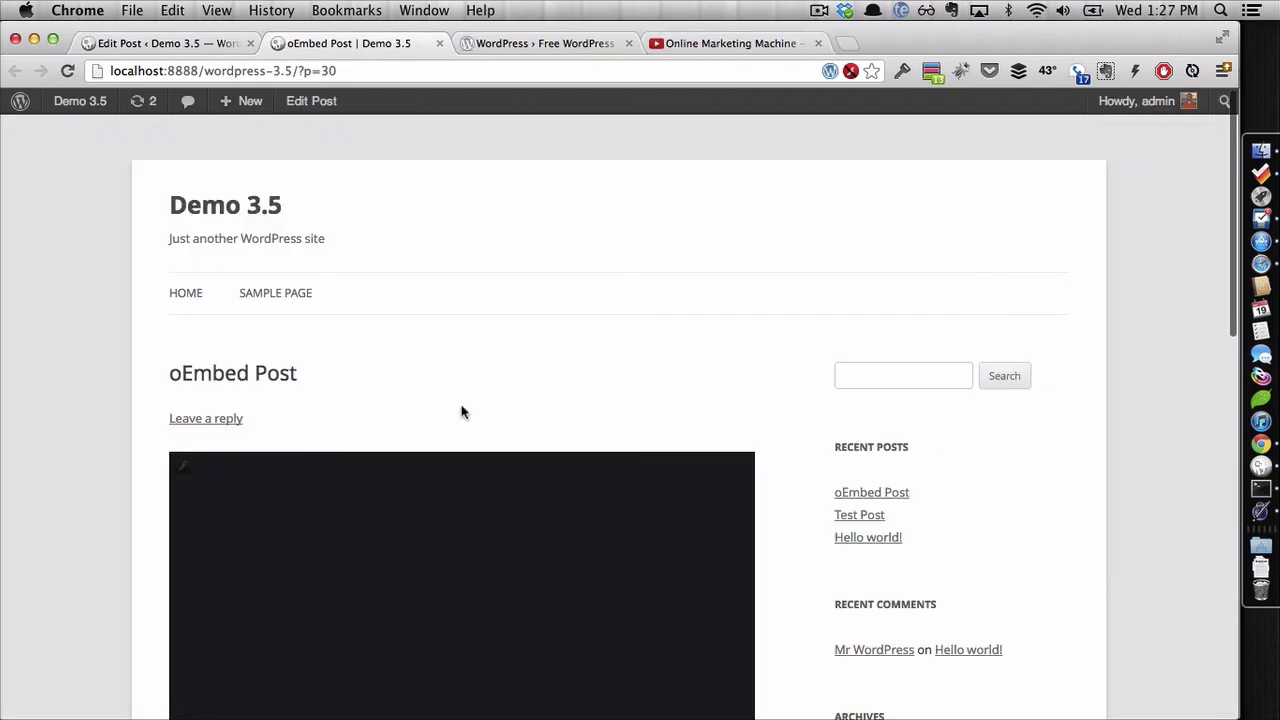
scroll(464, 414, down, 1)
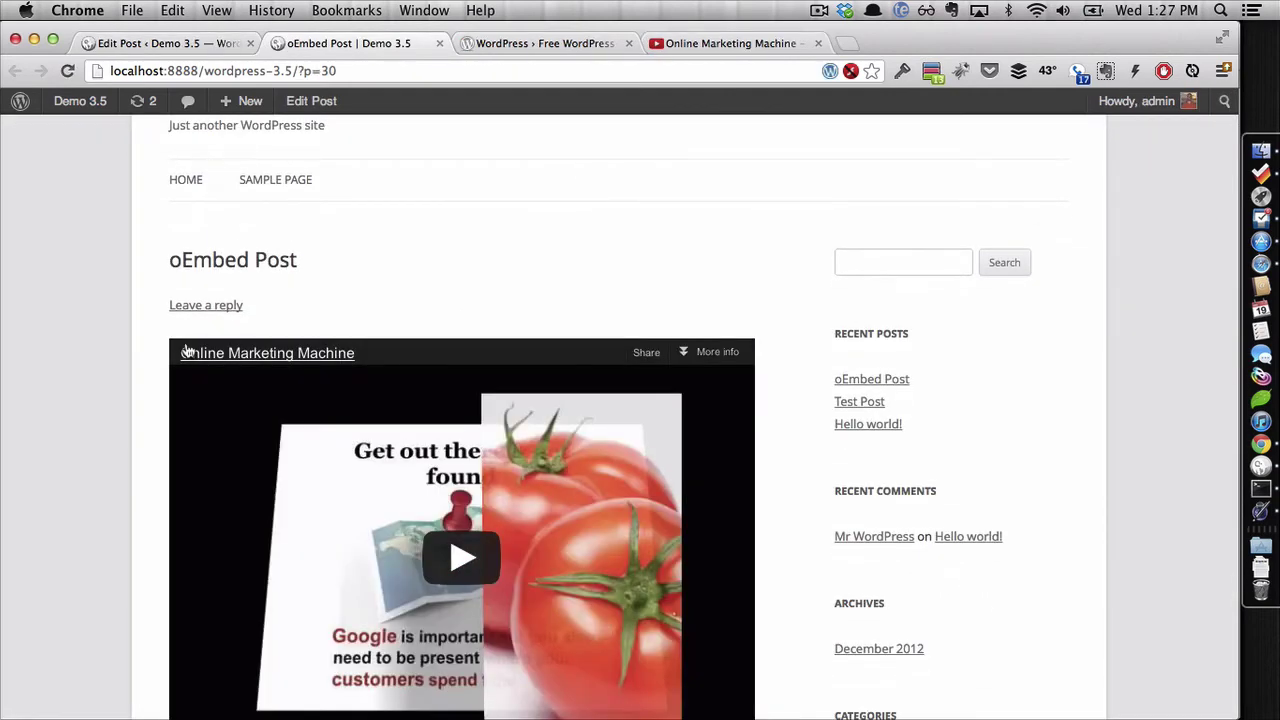
- Briefly play the "Online Marketing Machine" video embedded in the published oEmbed Post, and pause it
scroll(225, 488, down, 3)
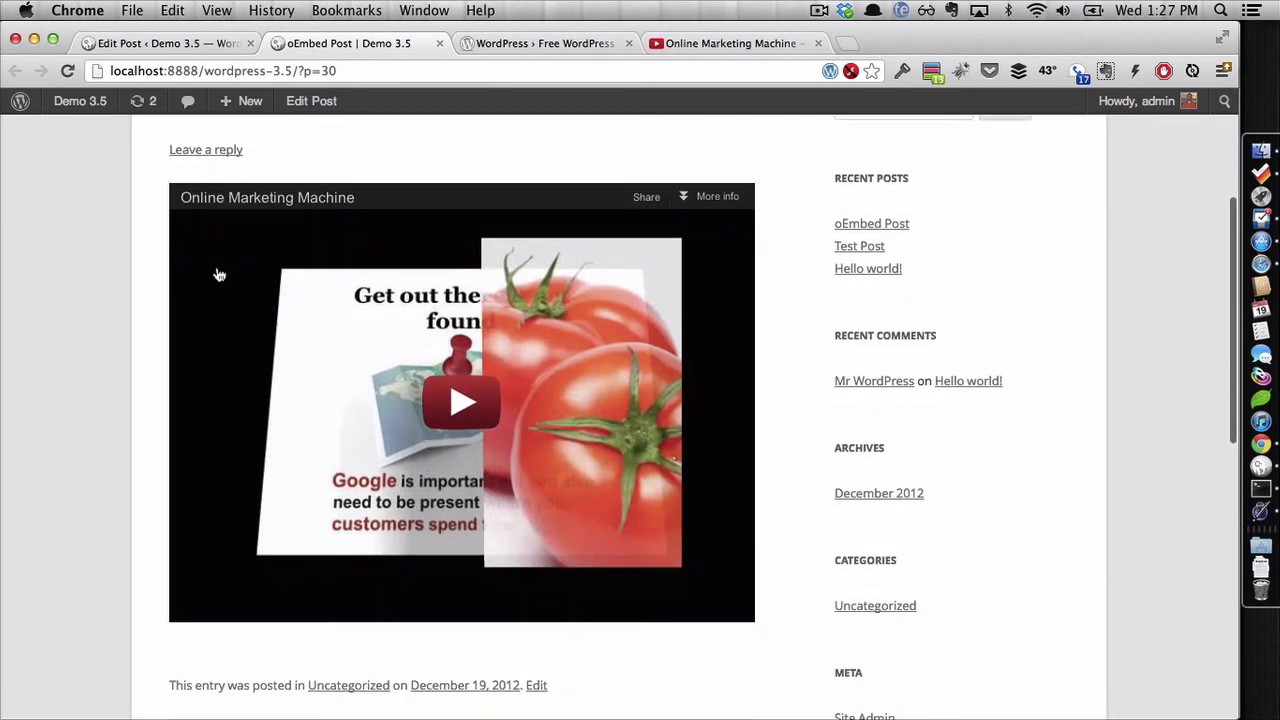
click(463, 402)
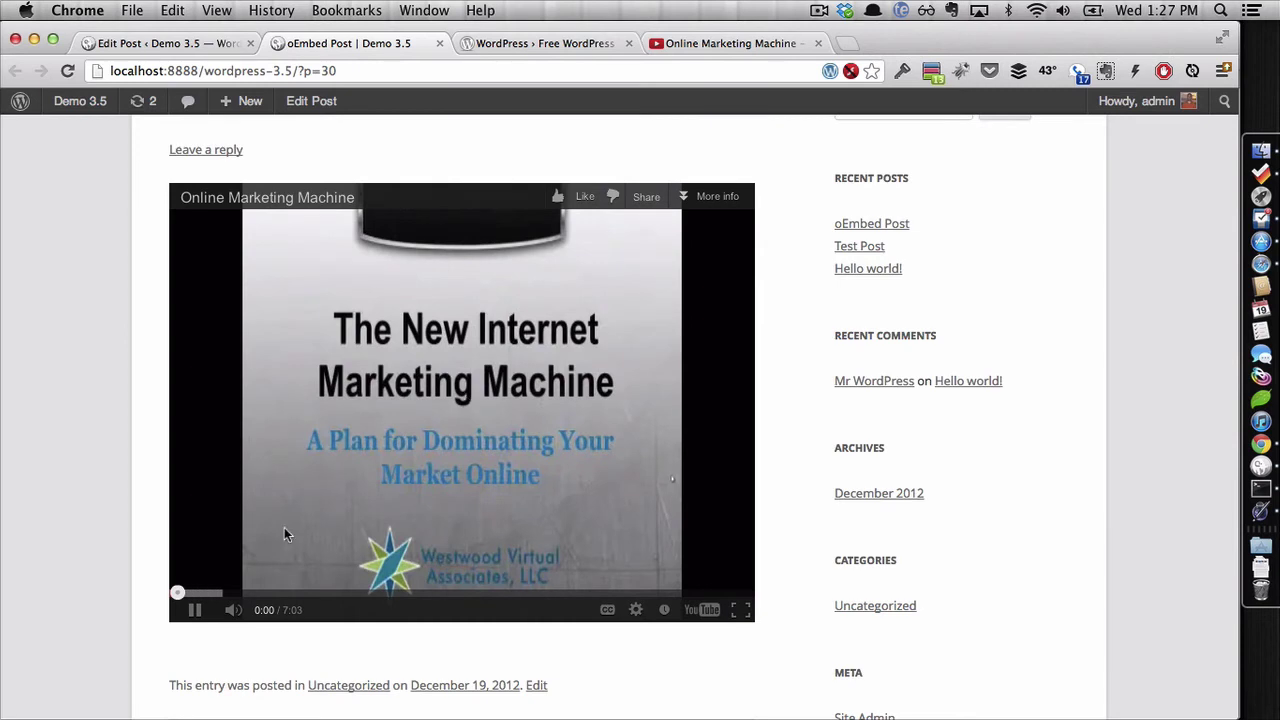
click(196, 612)
- Return to editing oEmbed Post and start a new paragraph below the YouTube URL
click(158, 39)
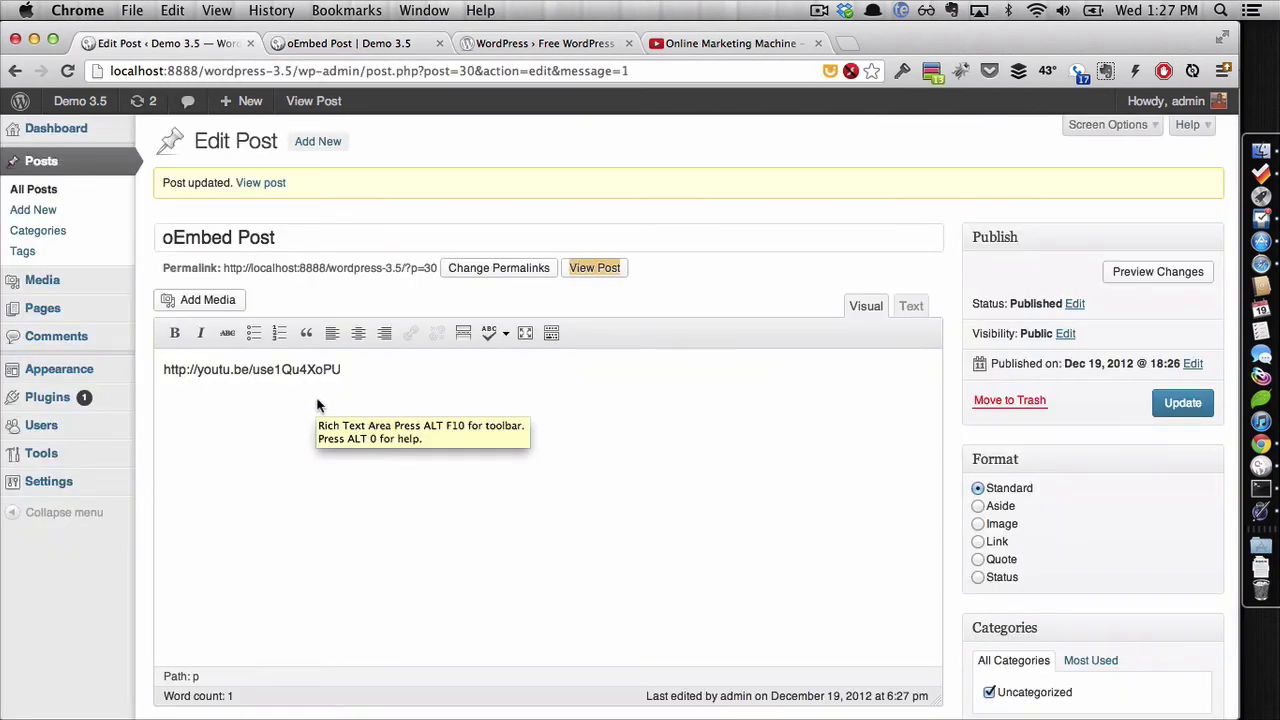
click(392, 376)
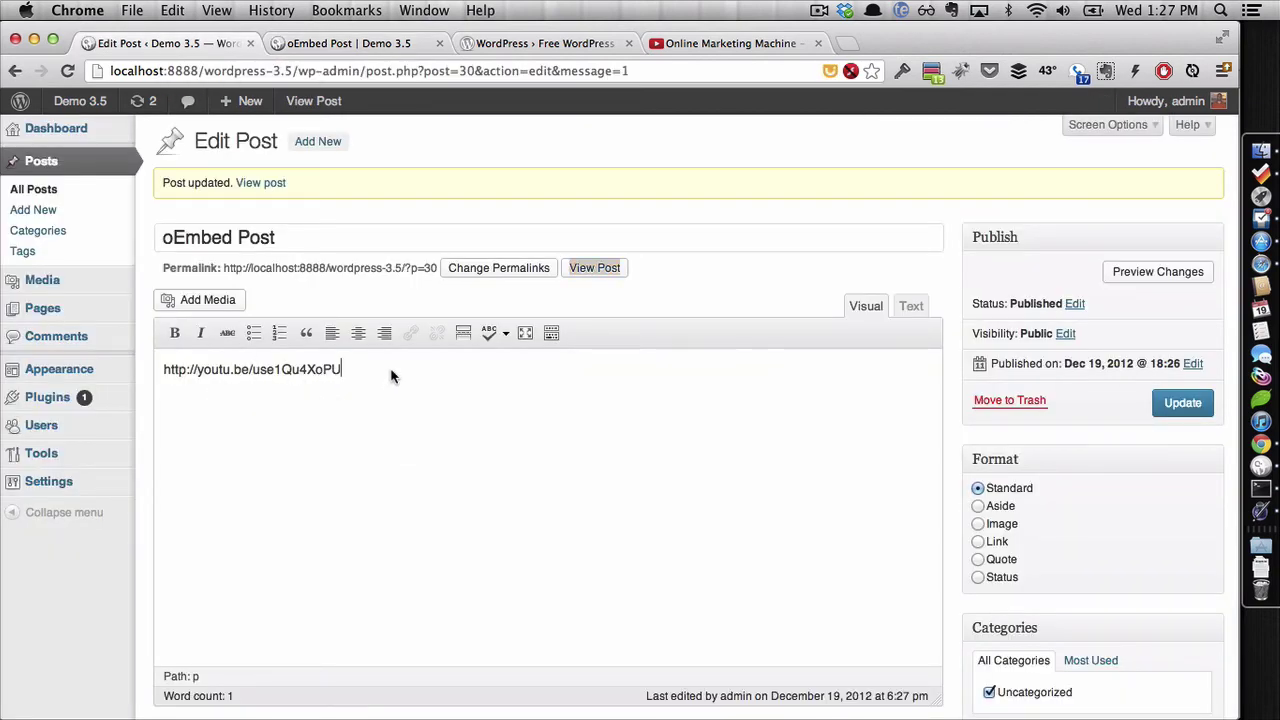
key(Return)
- Search the web for soundcloud in the YouTube browser tab and open the SoundCloud site
click(730, 43)
click(665, 81)
text(so)
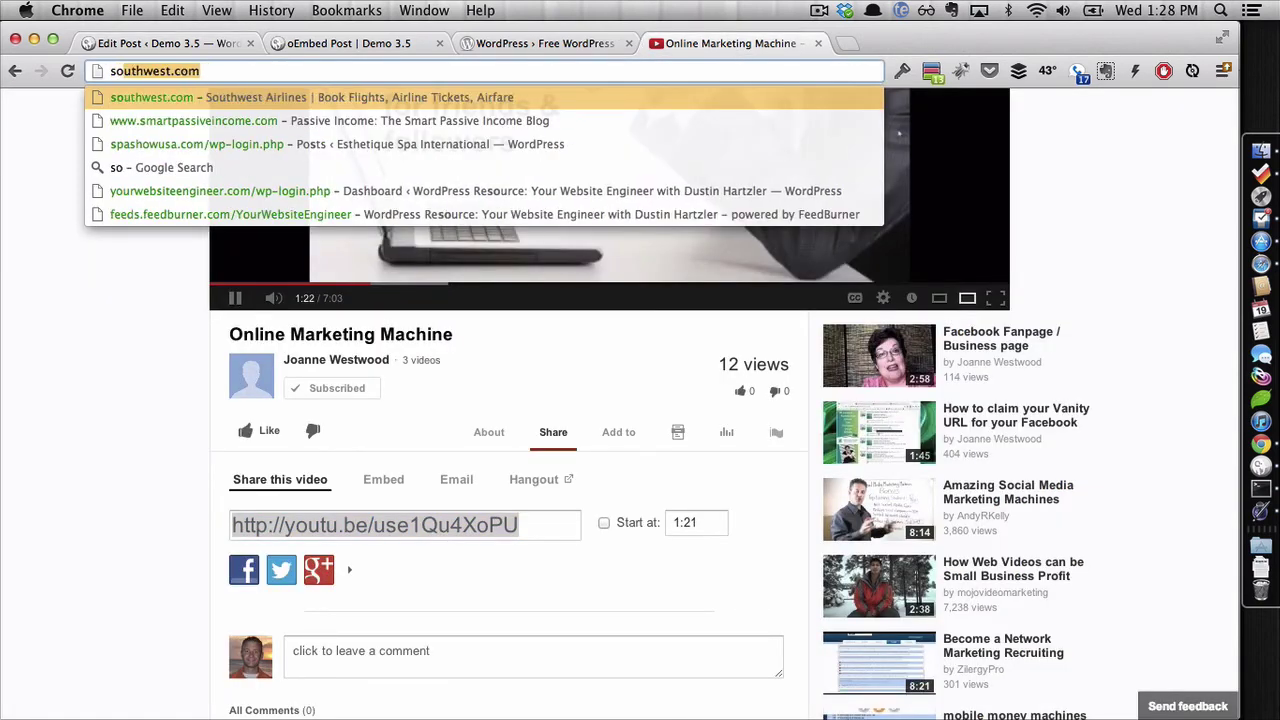
text(und)
key(Return)
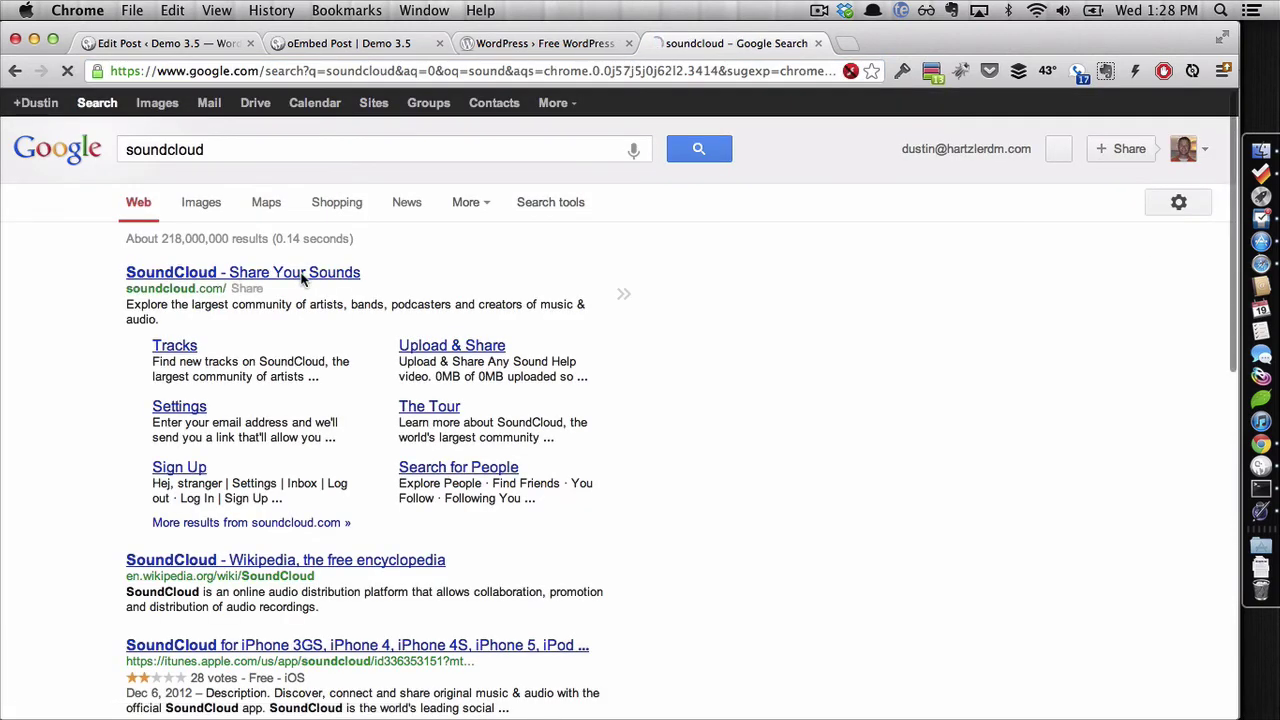
click(303, 278)
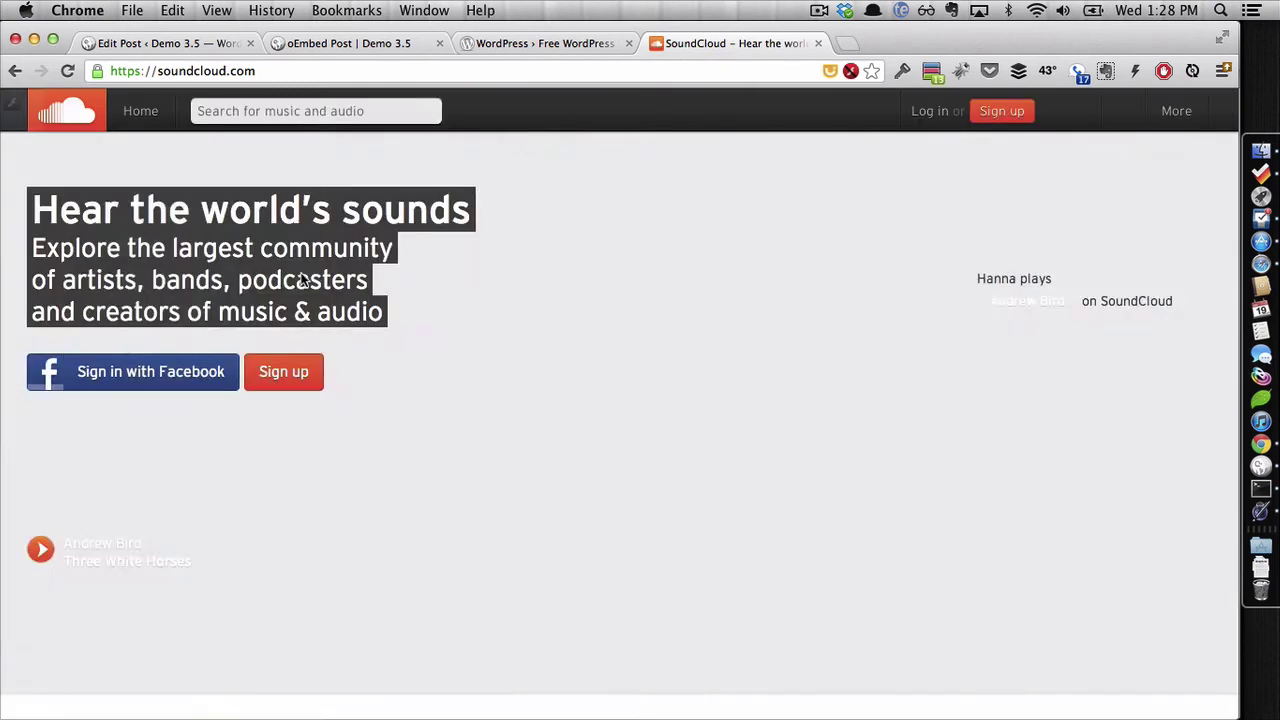
- Browse SoundCloud to the MJF stream and copy the share link of the "Artist Advice | Piano" set
scroll(387, 311, down, 3)
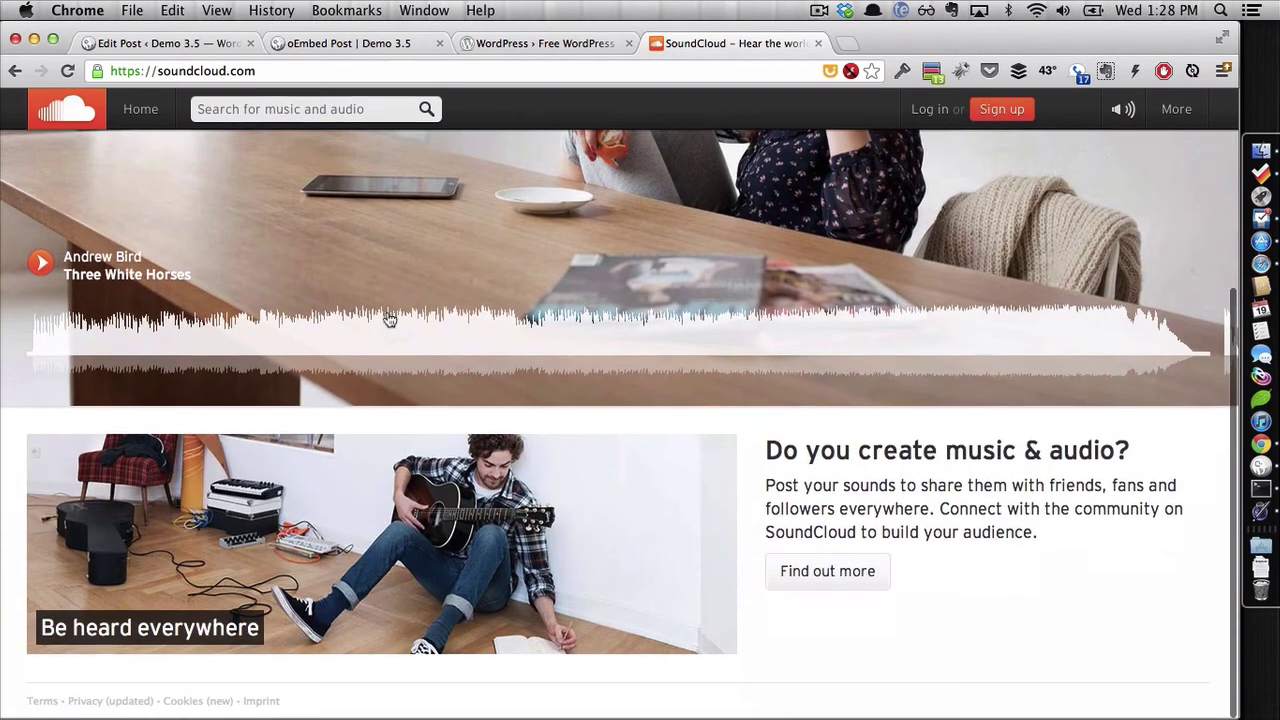
scroll(387, 311, up, 3)
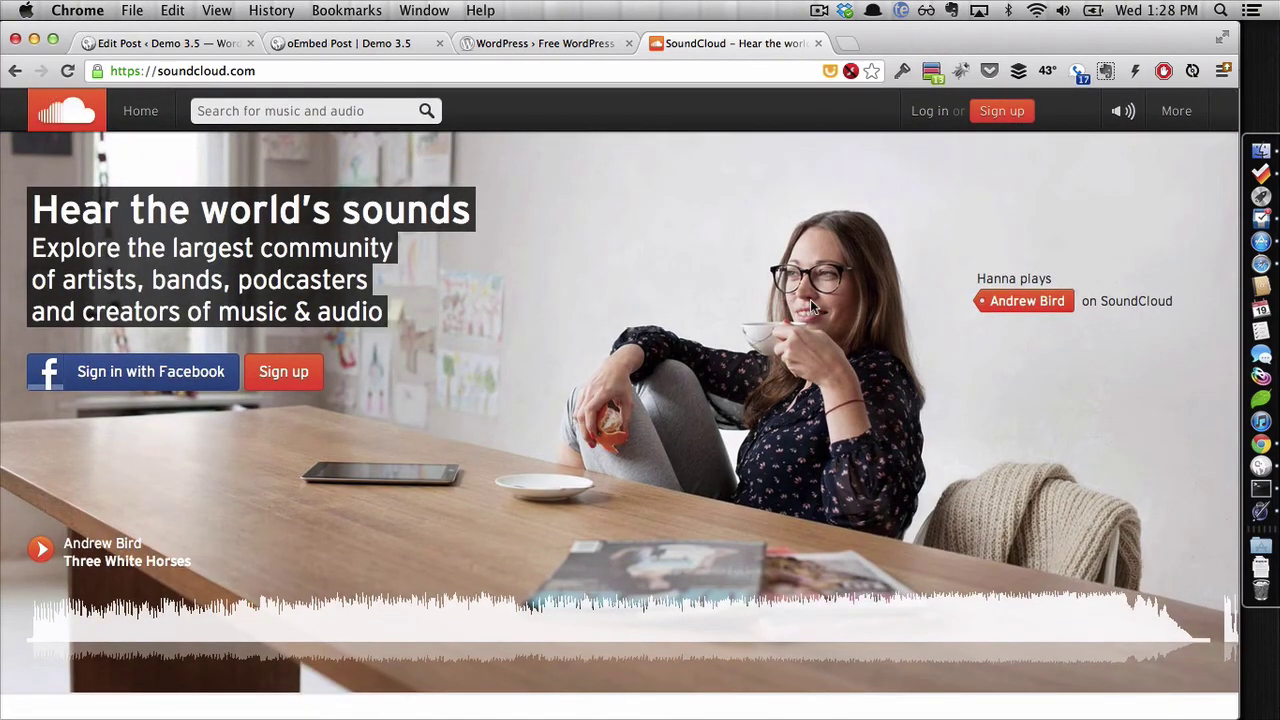
click(1035, 306)
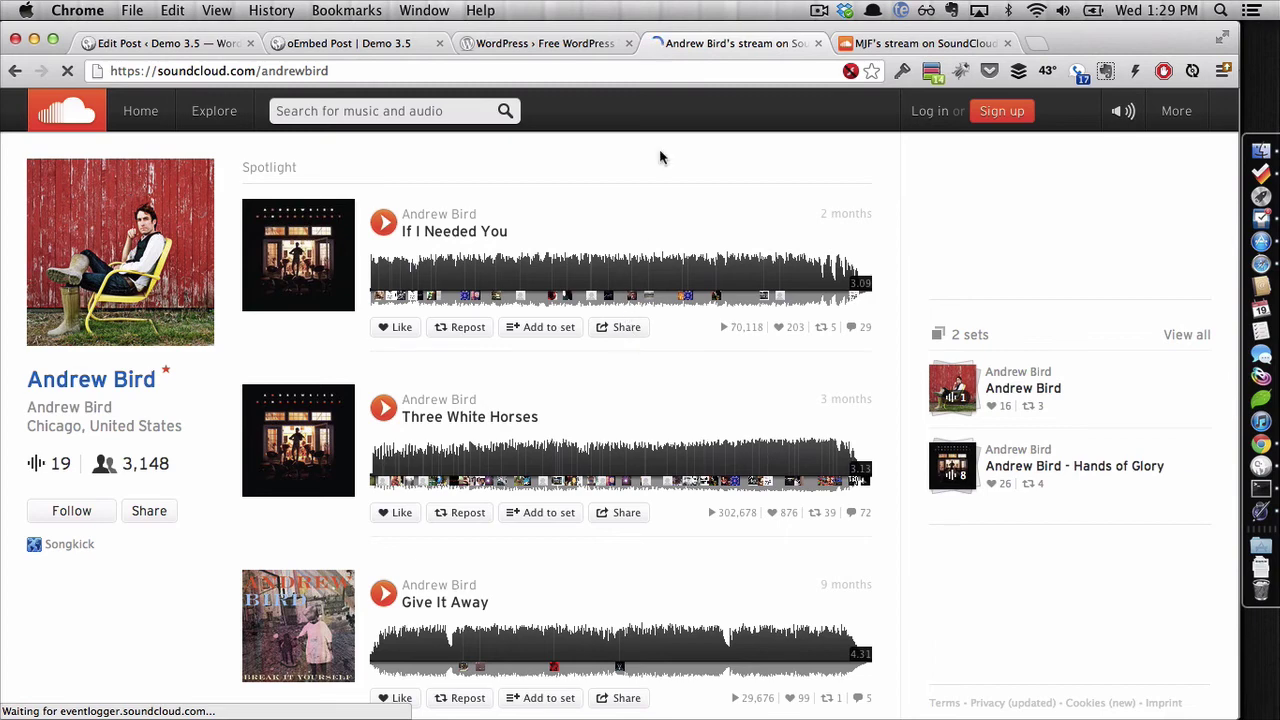
click(874, 42)
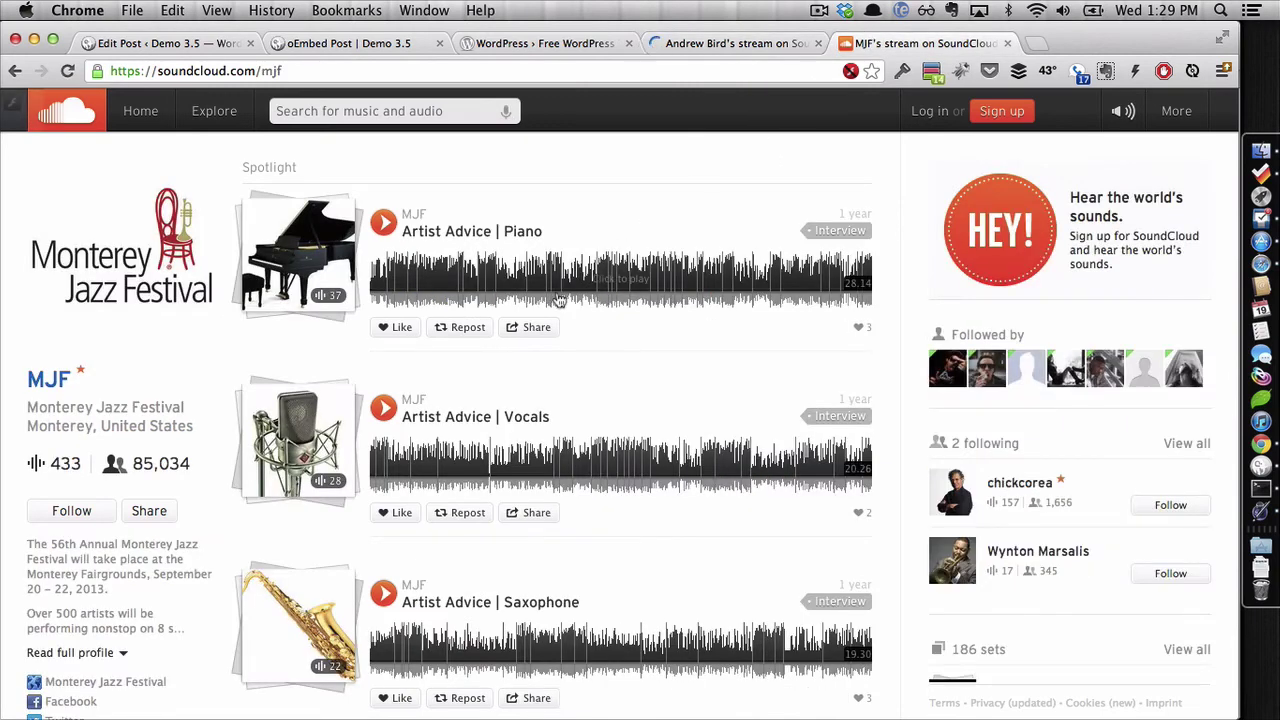
click(528, 334)
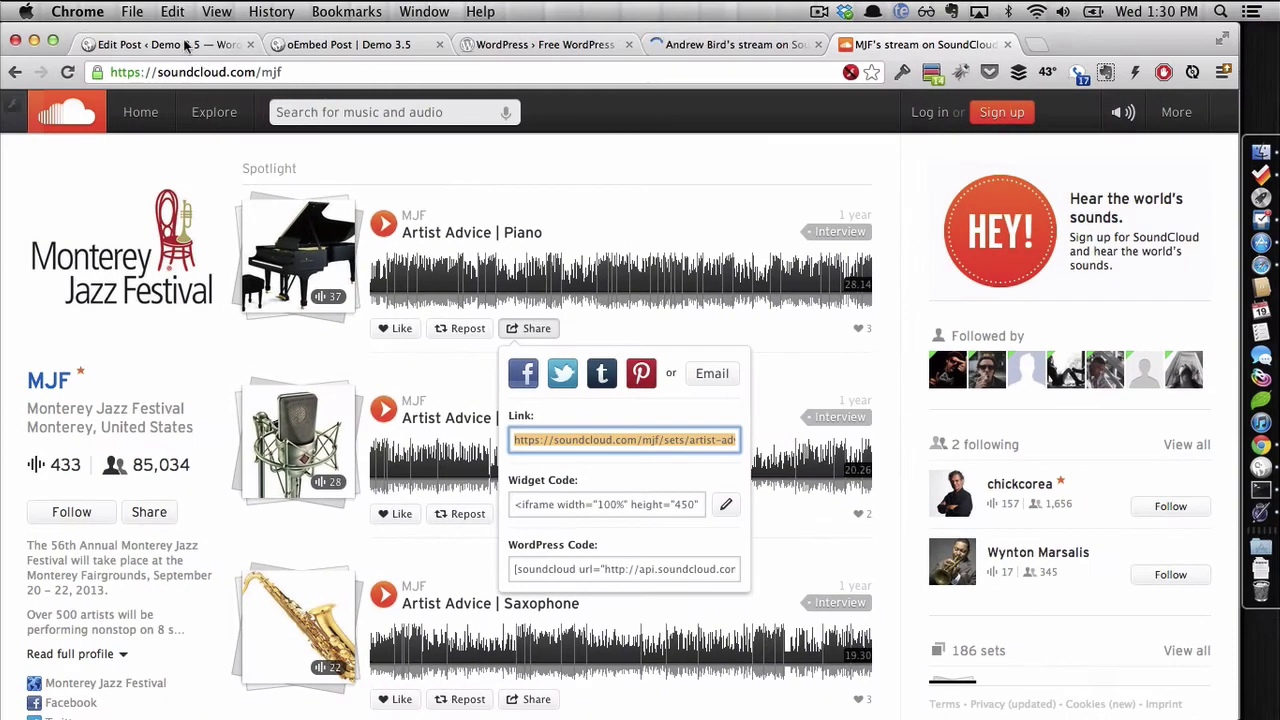
click(189, 45)
text(https://soundcloud.com/mjf/sets/artist-advice-piano)
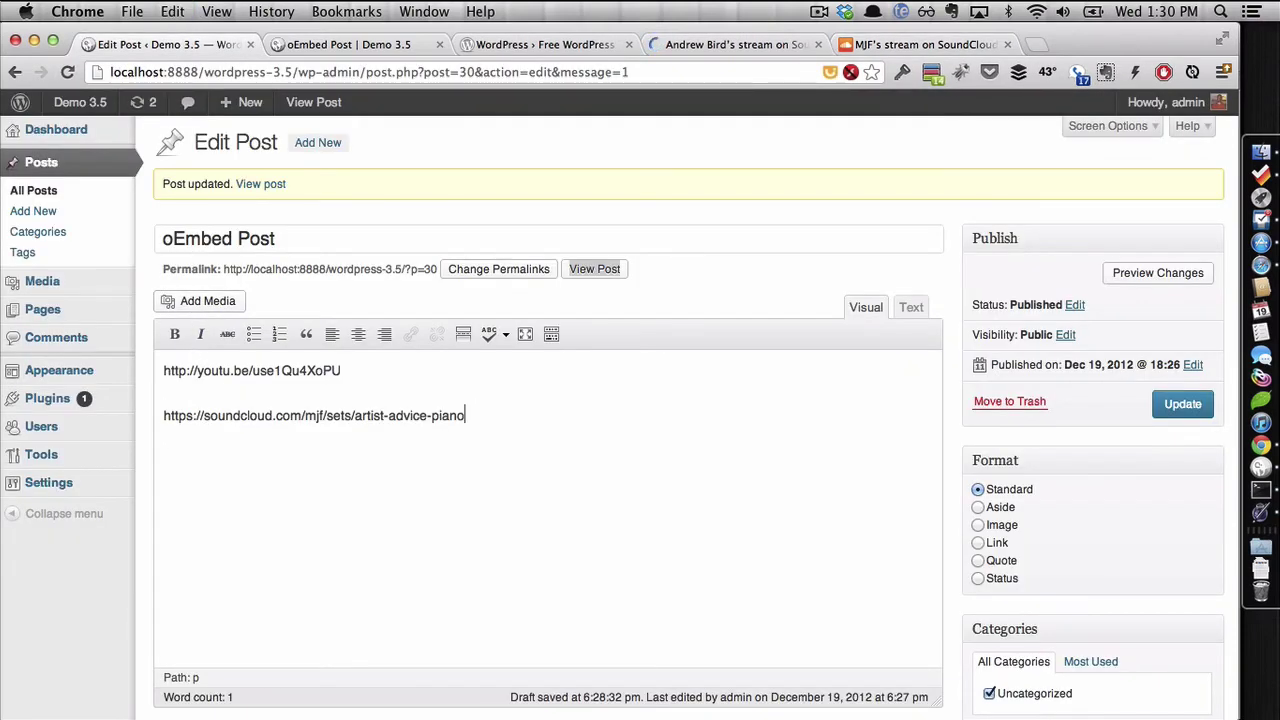
click(1184, 403)
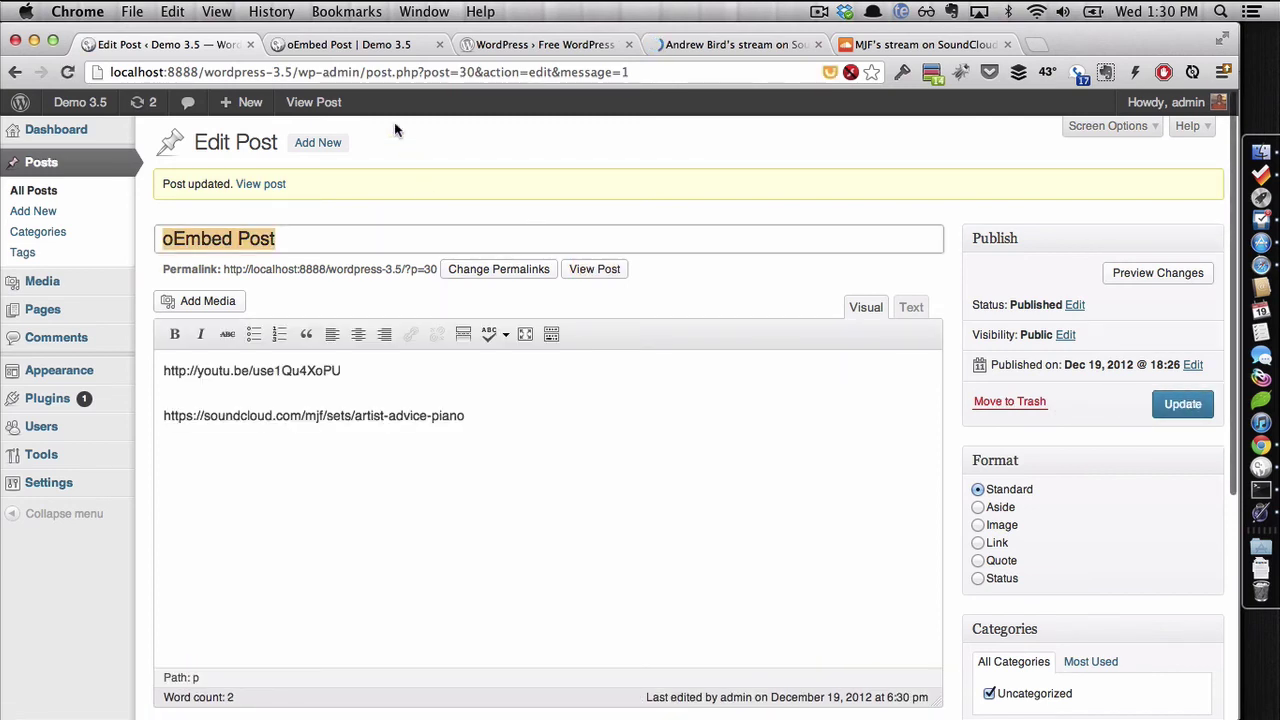
- Reload the published oEmbed Post and briefly play the embedded SoundCloud set below the video, pausing it again
click(363, 46)
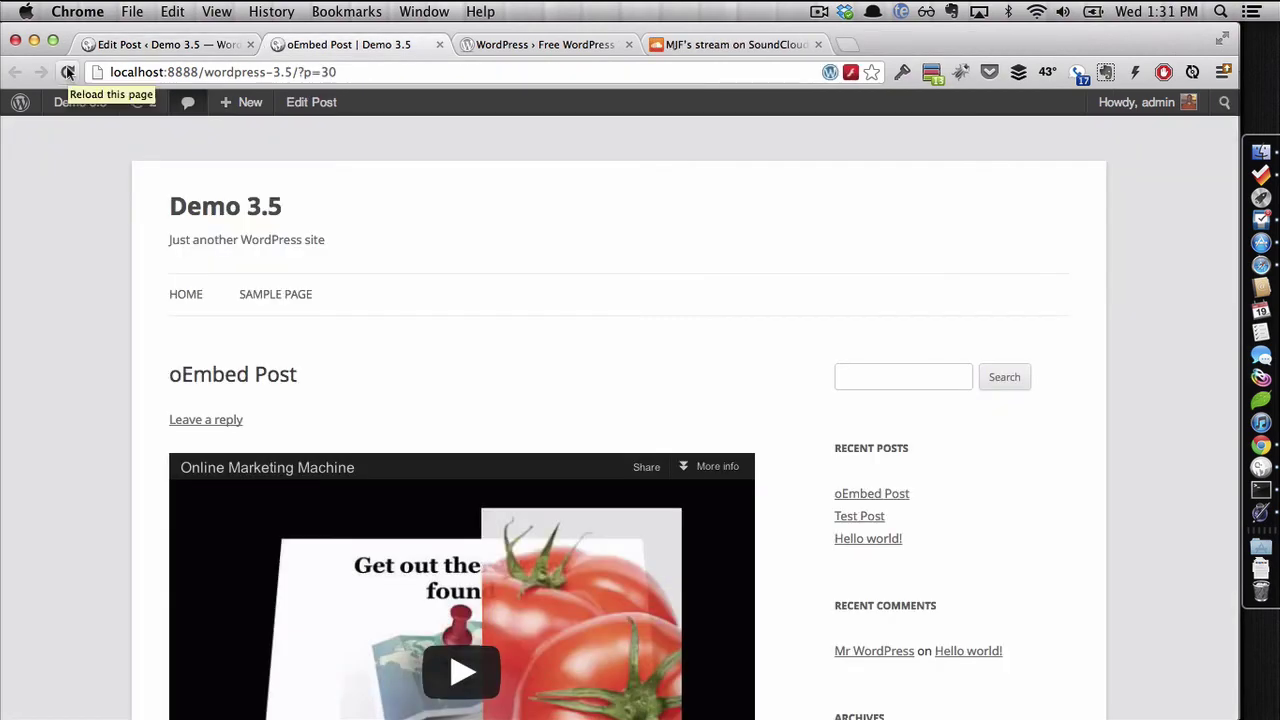
click(67, 72)
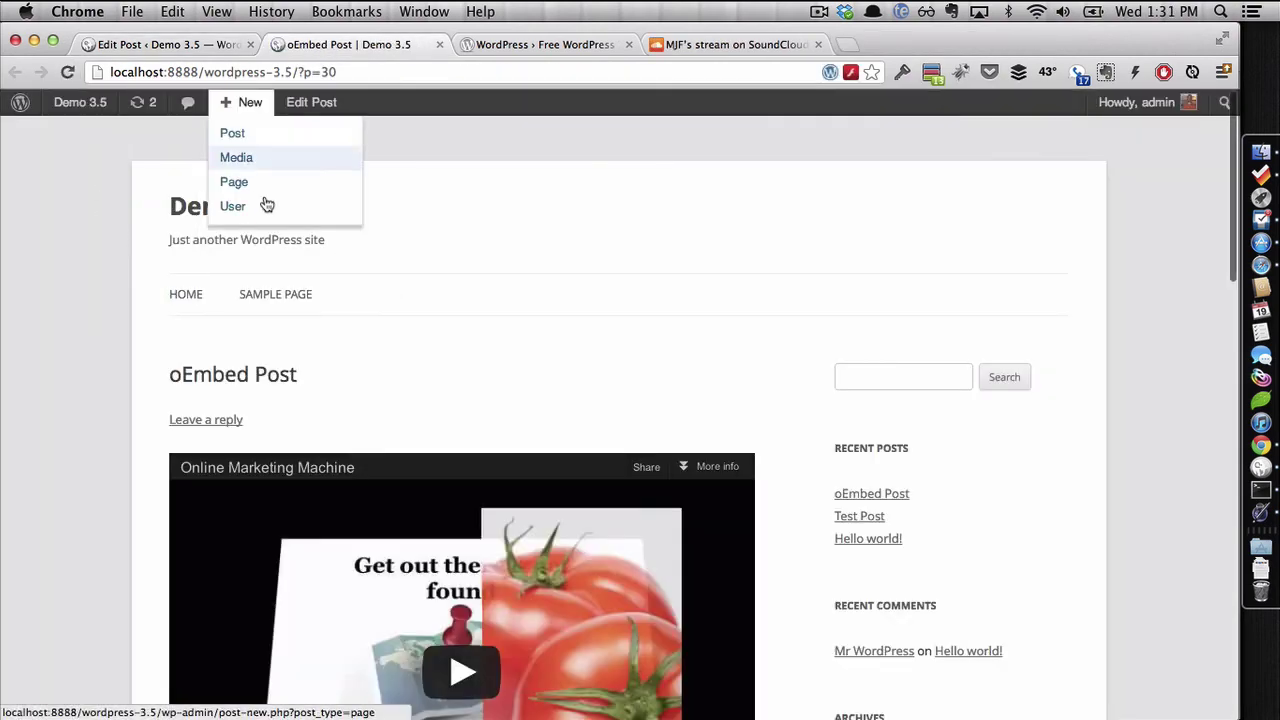
scroll(347, 347, down, 2)
scroll(347, 347, down, 3)
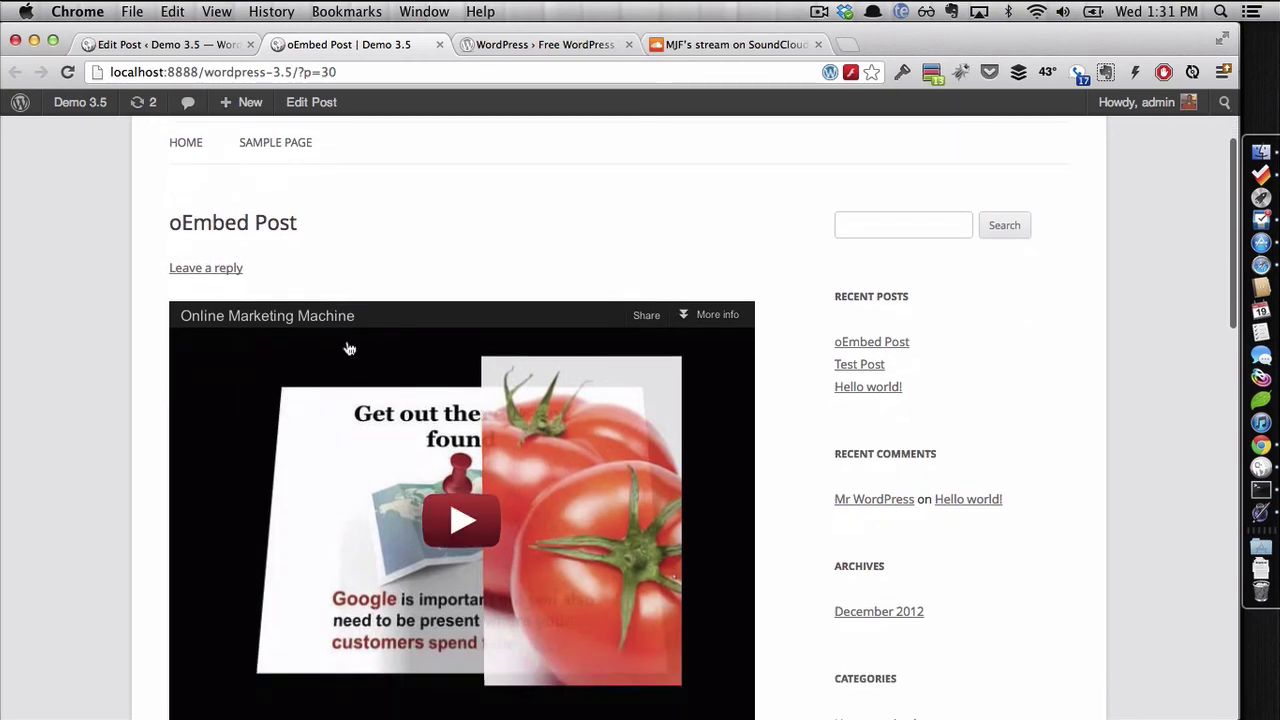
scroll(146, 352, down, 4)
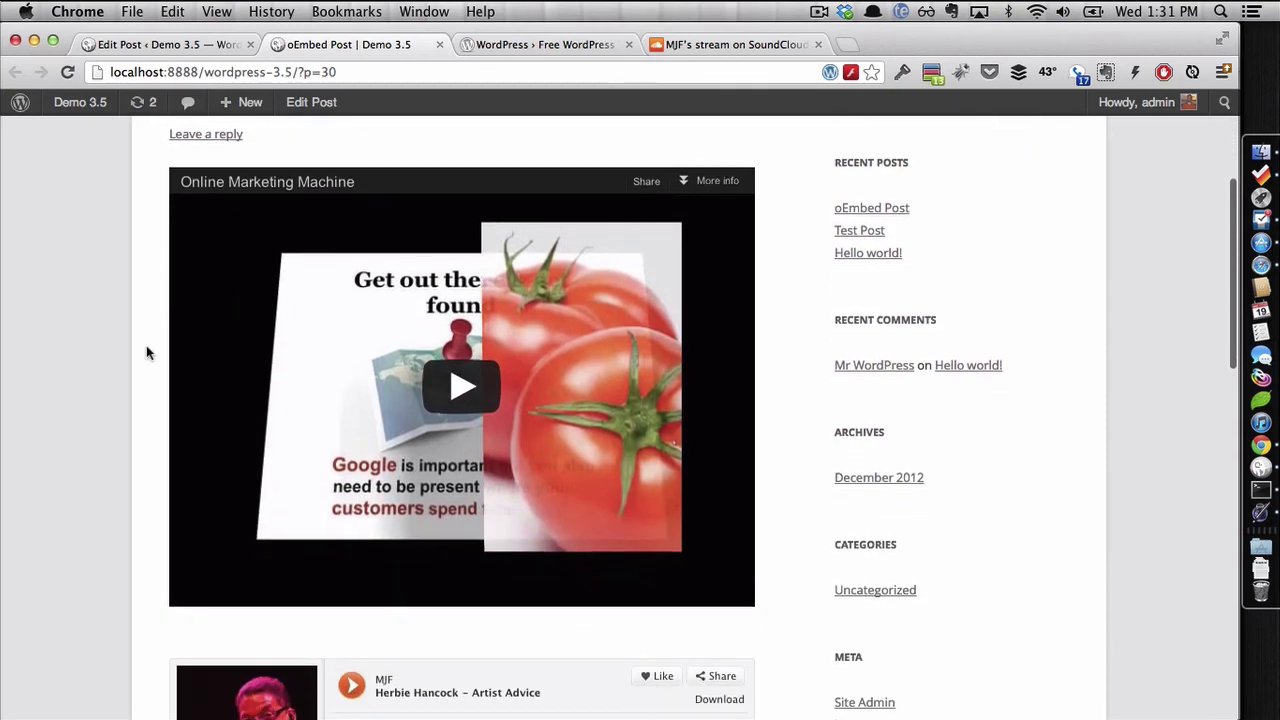
scroll(146, 345, down, 10)
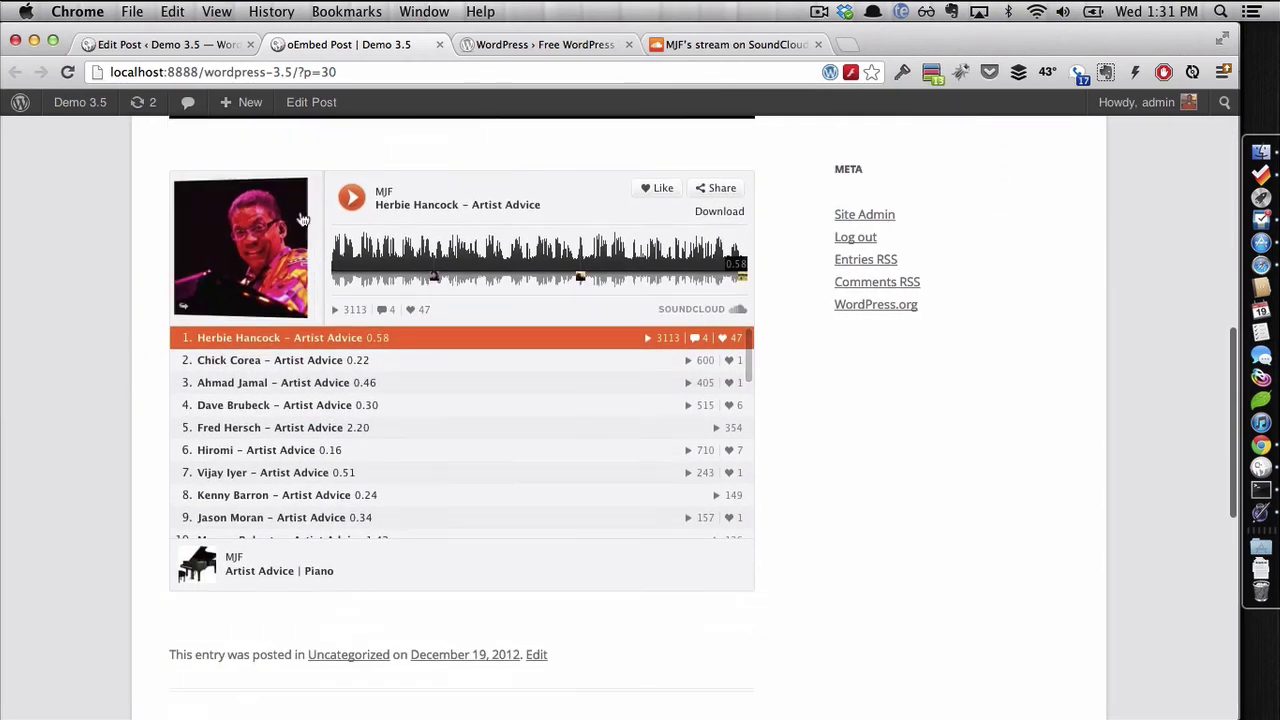
click(352, 202)
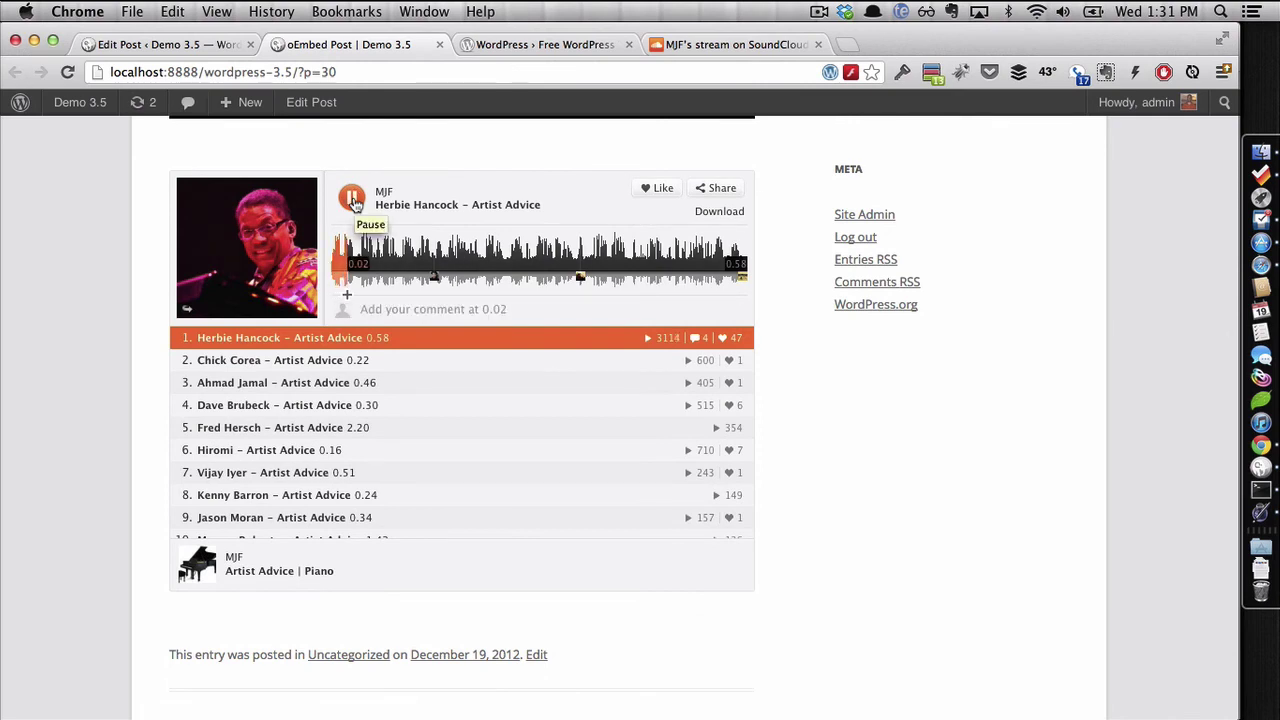
click(352, 199)
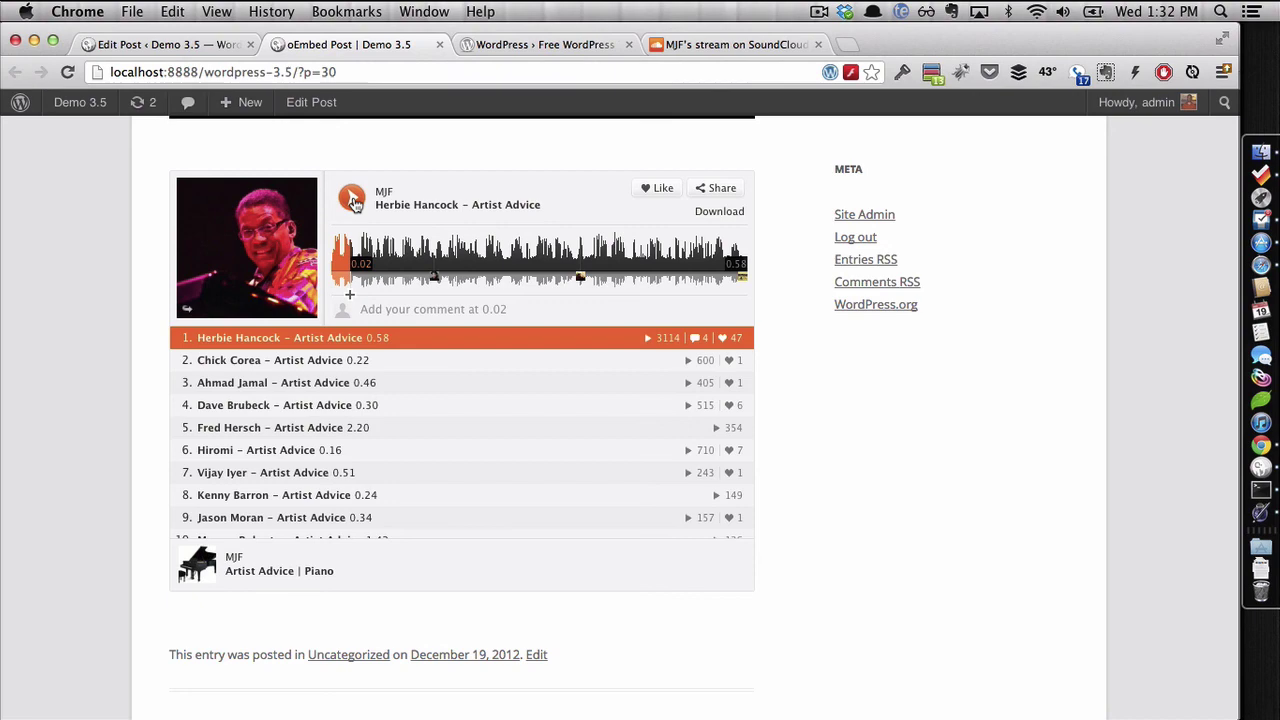
- Return to the browser tab with the oEmbed Post editor and open the WordPress Dashboard
click(220, 45)
click(45, 129)
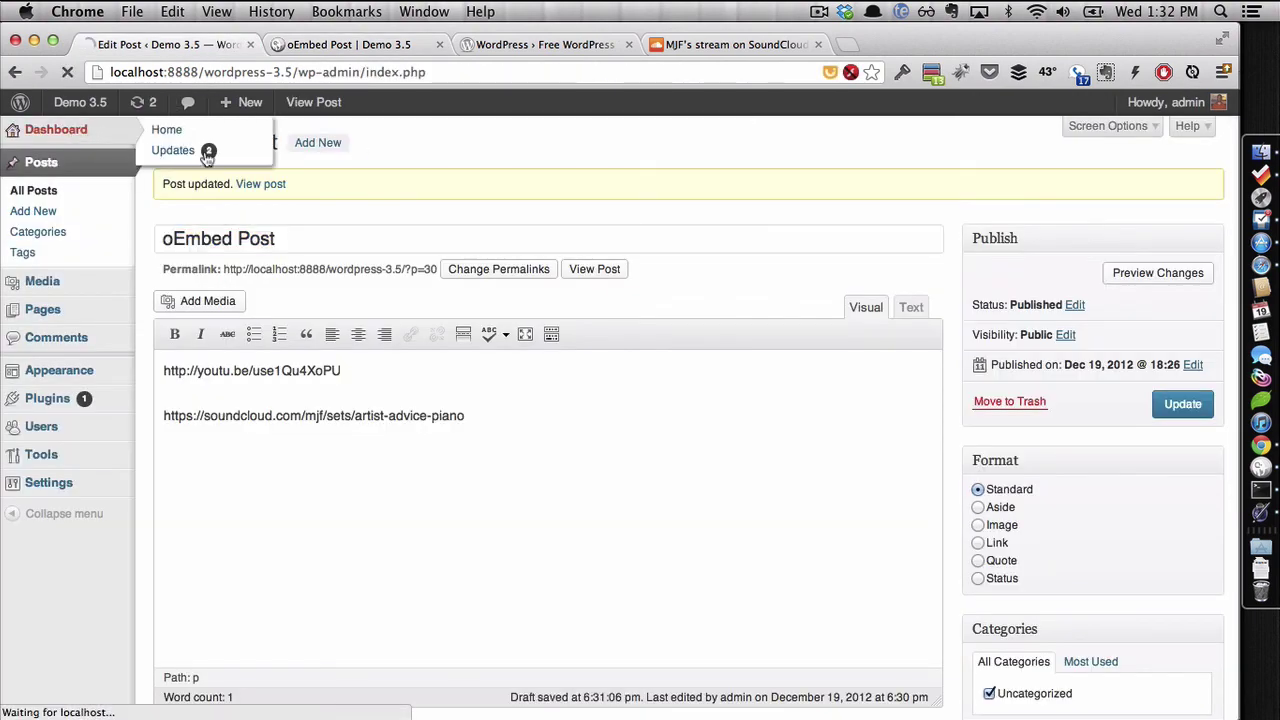